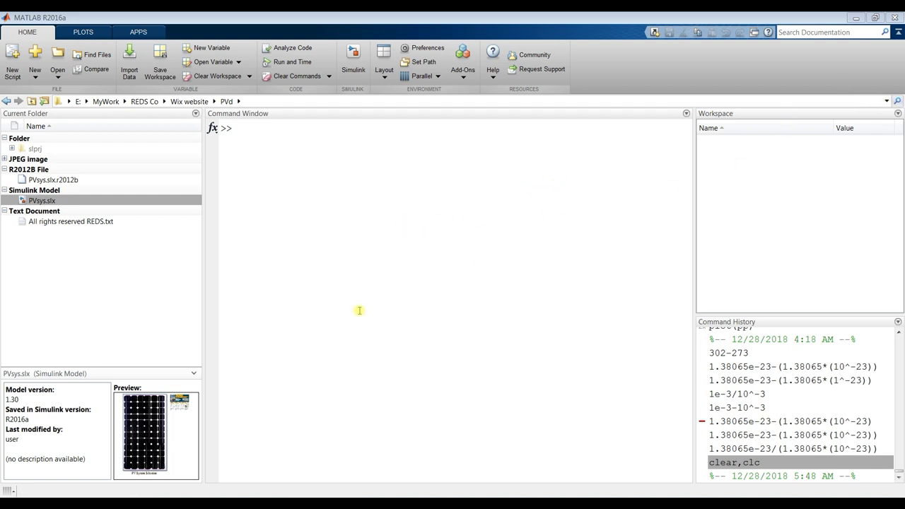
# - Open the PVsys.slx Simulink model from the PVd folder and widen the model browser to show the full subsystem names
pyautogui.click(886, 101)
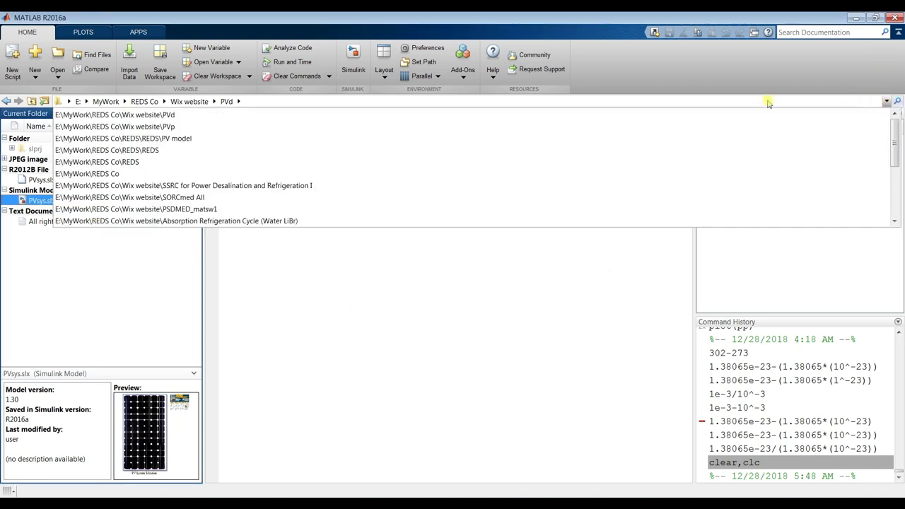
pyautogui.click(187, 116)
pyautogui.doubleClick(50, 201)
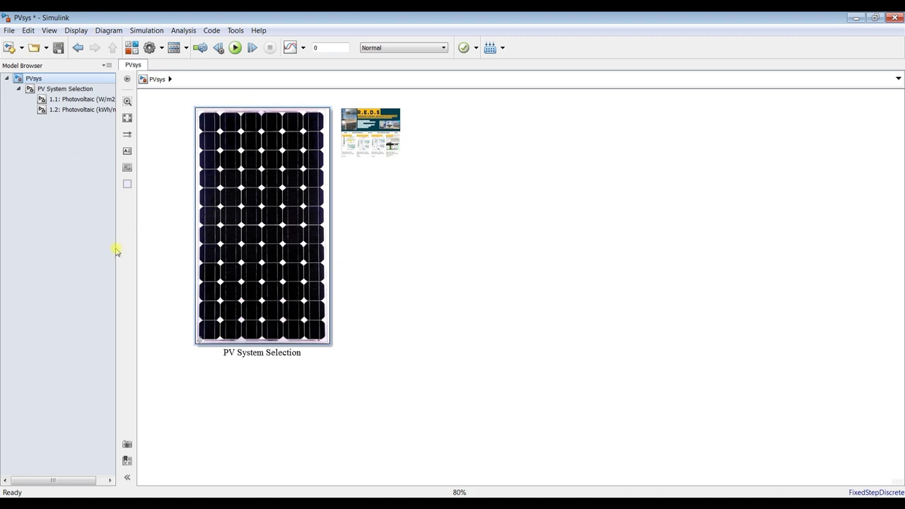
pyautogui.moveTo(117, 248); pyautogui.dragTo(124, 248)
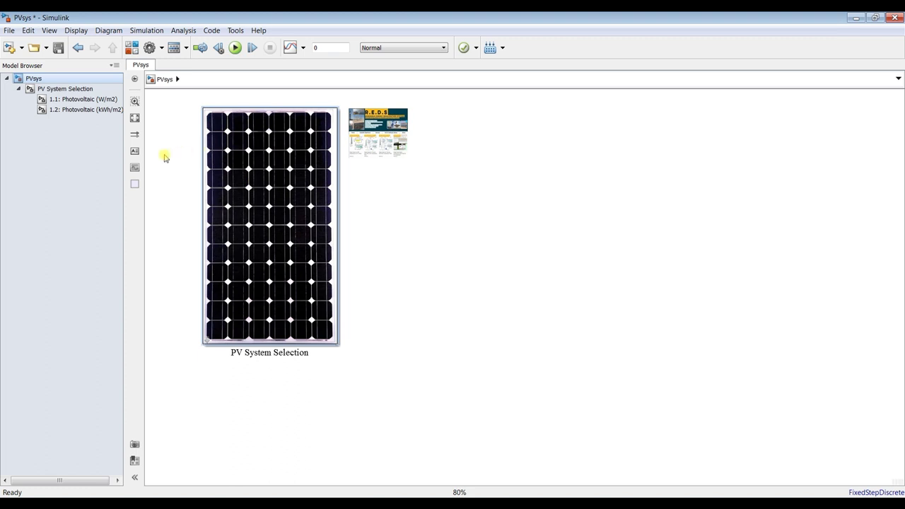
# - Set the PV System Selection block to solar radiation in W/m2 with a total system power load of 2000 kW
pyautogui.doubleClick(244, 143)
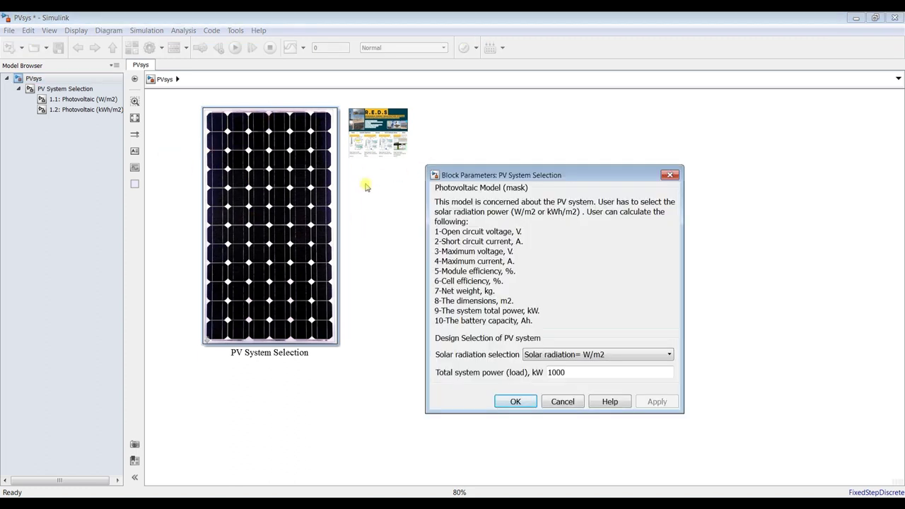
pyautogui.moveTo(589, 176); pyautogui.dragTo(551, 123)
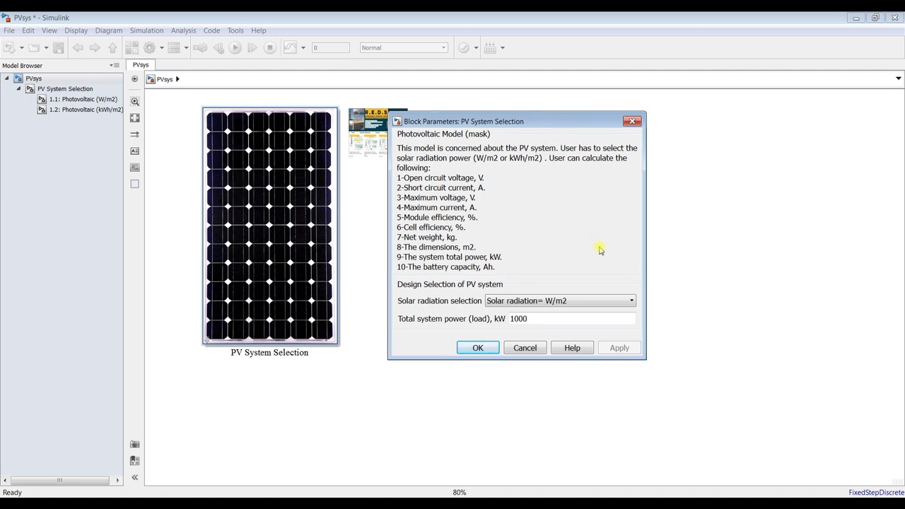
pyautogui.click(572, 301)
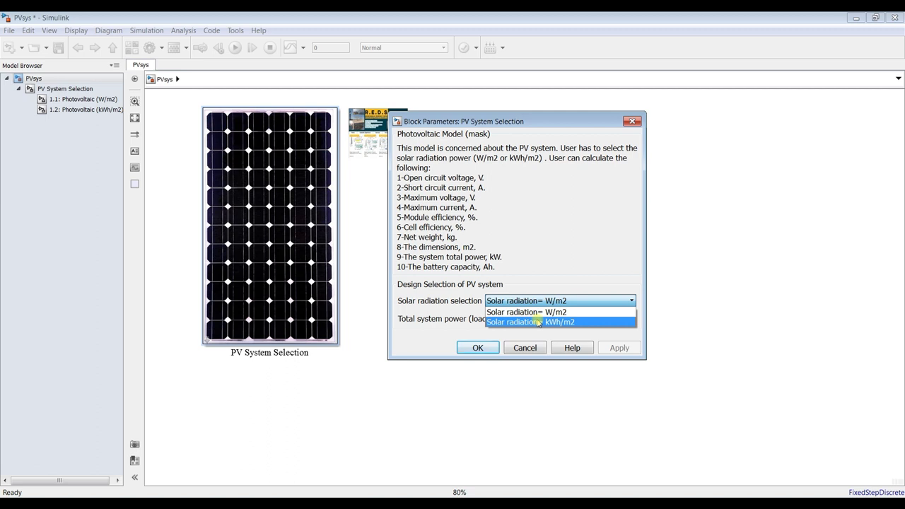
pyautogui.click(546, 313)
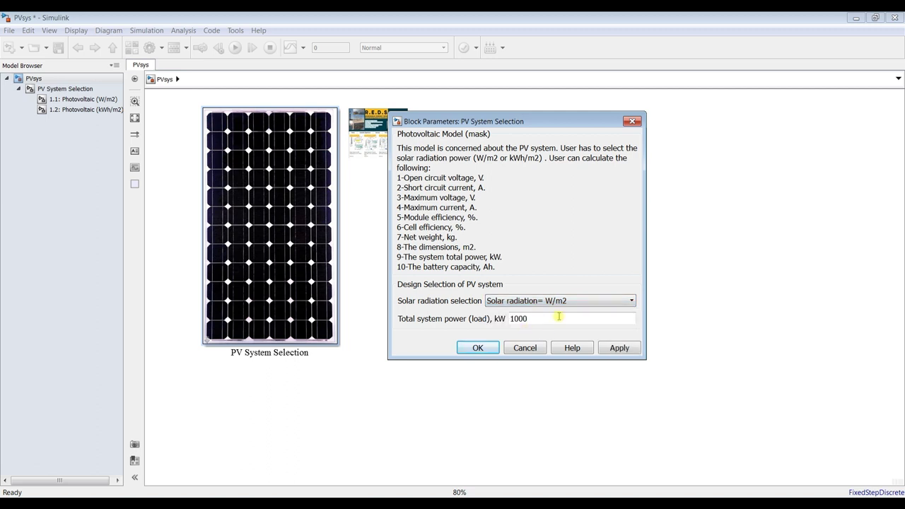
pyautogui.doubleClick(537, 318)
pyautogui.write('5')
pyautogui.press('BackSpace')
pyautogui.write('2')
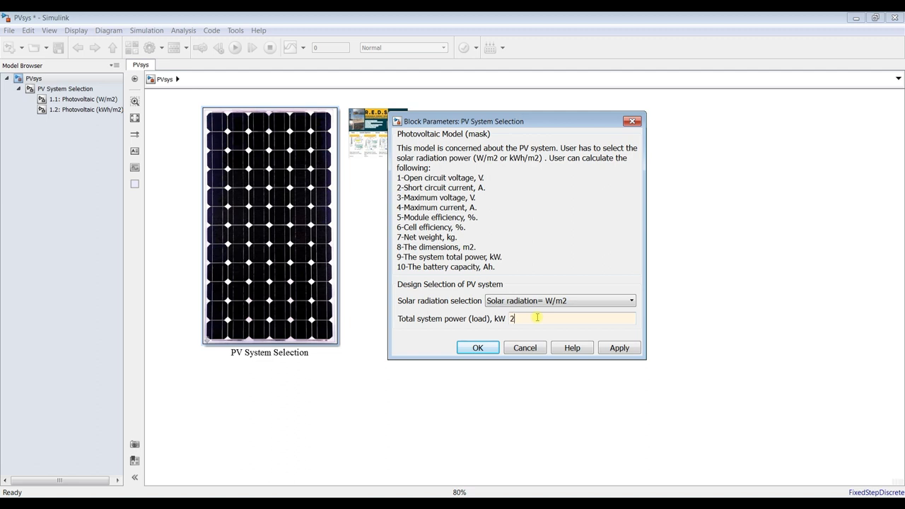
pyautogui.write('000')
pyautogui.click(613, 348)
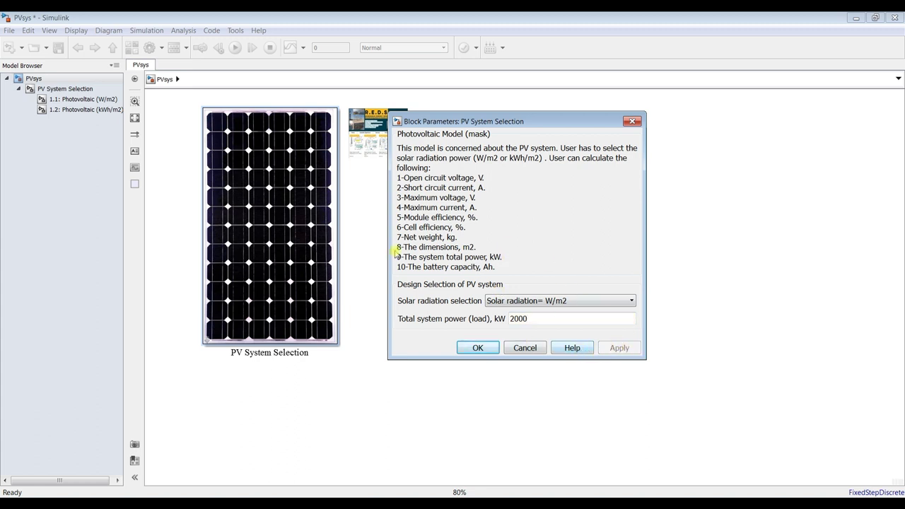
pyautogui.click(467, 349)
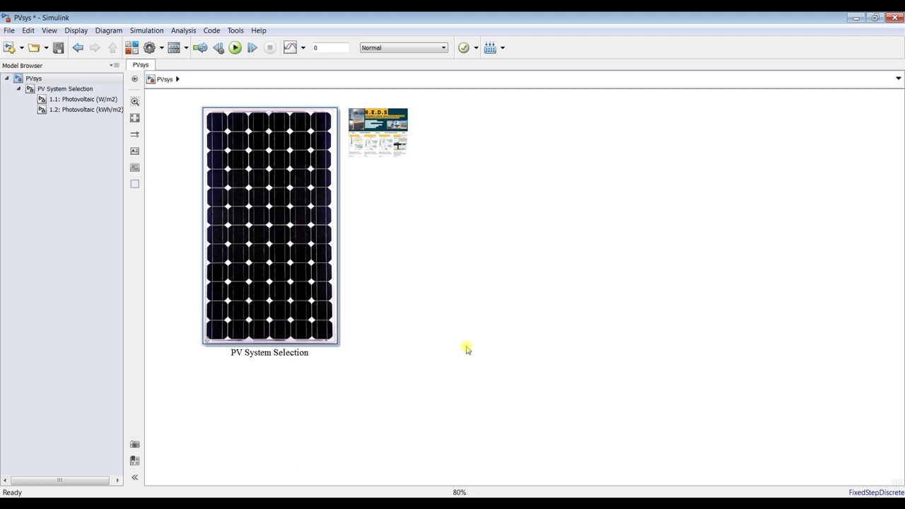
# - View the PV System Selection subsystem, return to the PVsys level and reconfirm the W/m2 solar radiation option in the block parameters
pyautogui.click(64, 91)
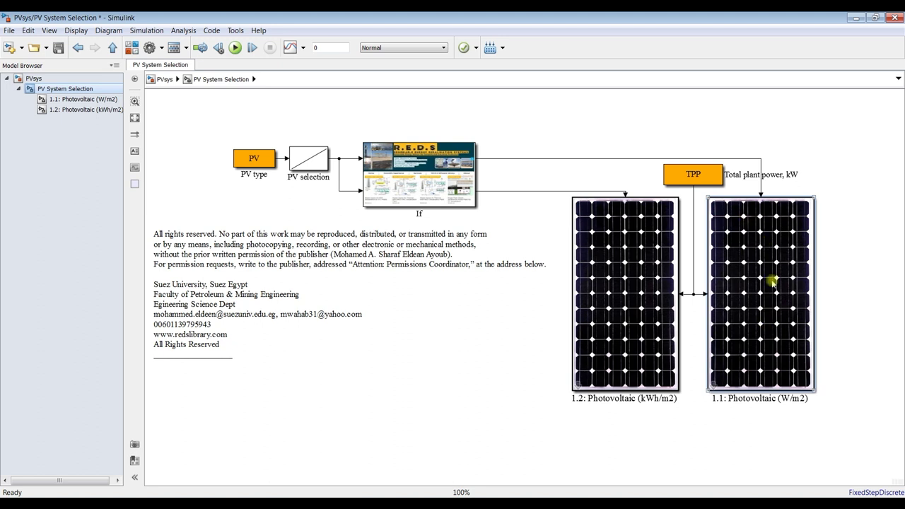
pyautogui.click(68, 81)
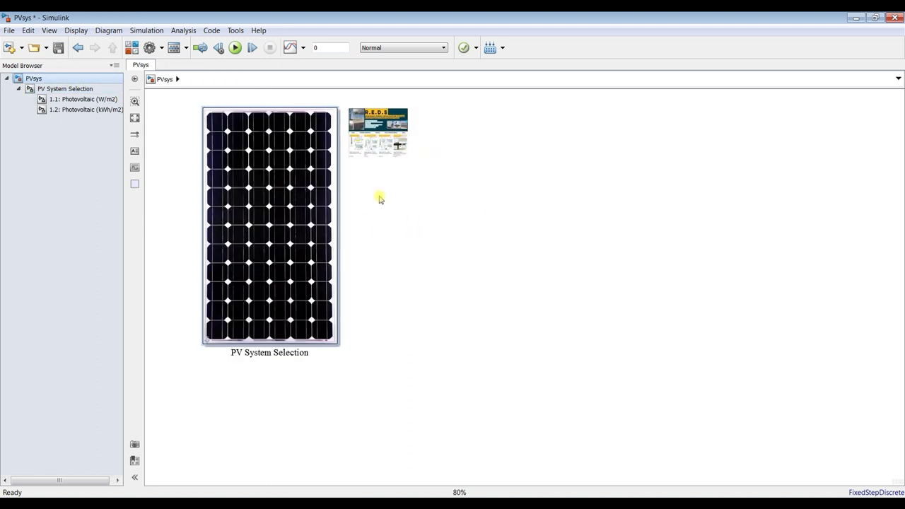
pyautogui.doubleClick(297, 165)
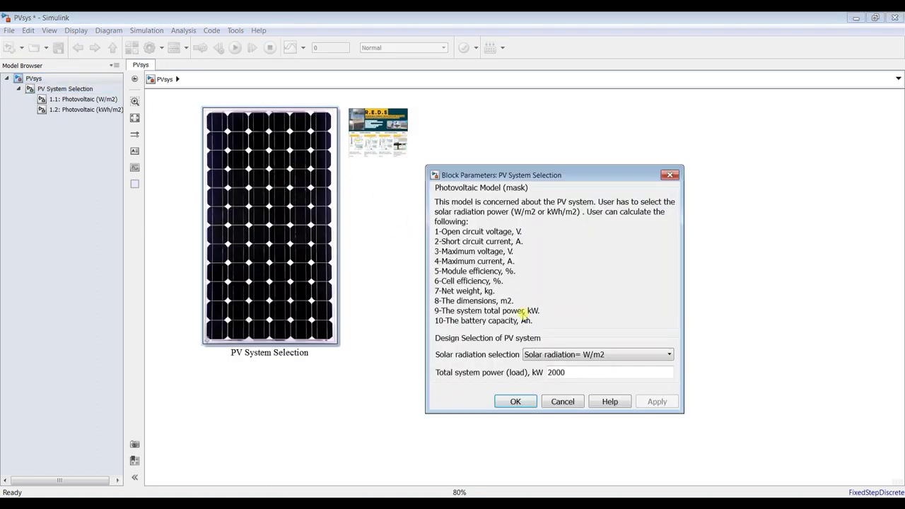
pyautogui.click(586, 357)
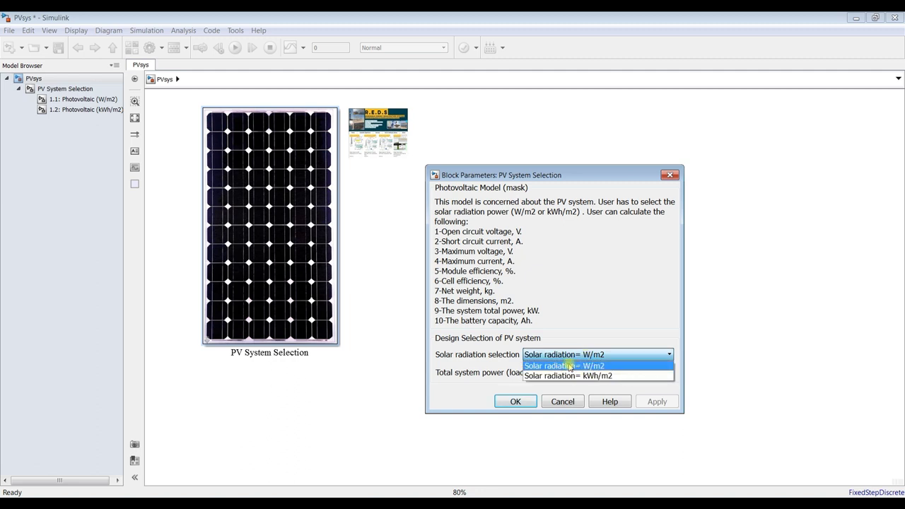
pyautogui.click(570, 366)
pyautogui.click(515, 401)
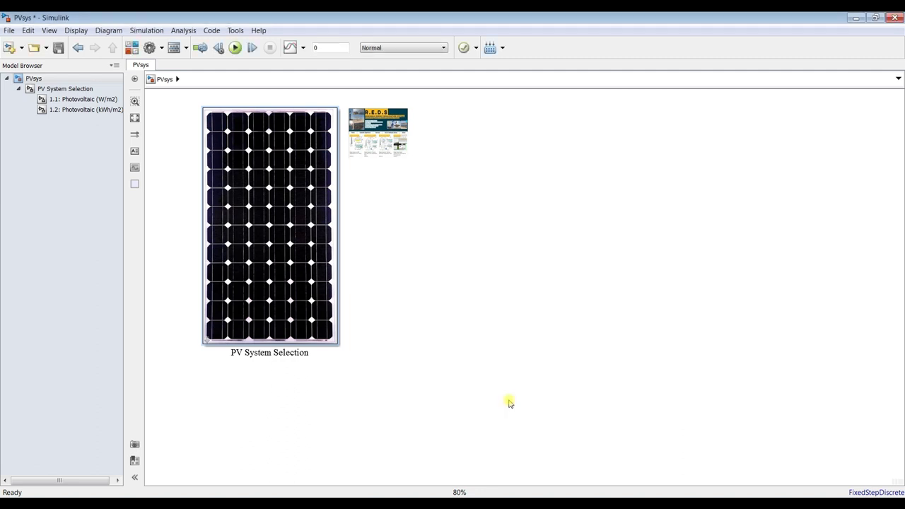
# - Open the 1.1: Photovoltaic (W/m2) block parameters inside PV System Selection and review the operating hours and cloudy days factor
pyautogui.click(62, 89)
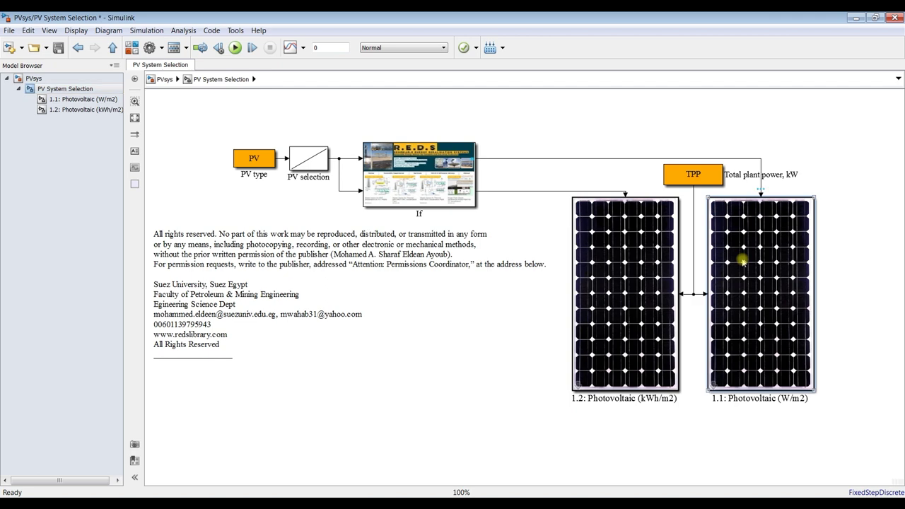
pyautogui.doubleClick(743, 262)
pyautogui.moveTo(758, 87); pyautogui.dragTo(383, 83)
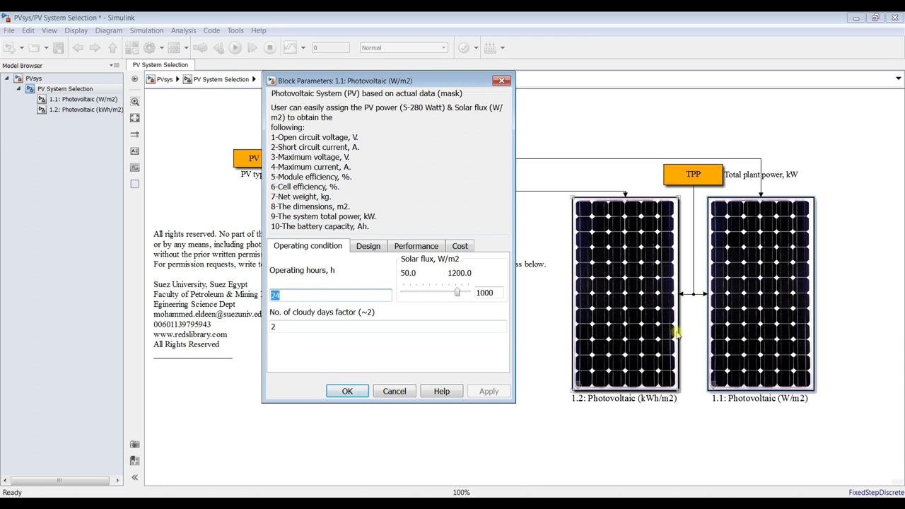
pyautogui.click(221, 261)
pyautogui.click(304, 293)
pyautogui.click(289, 295)
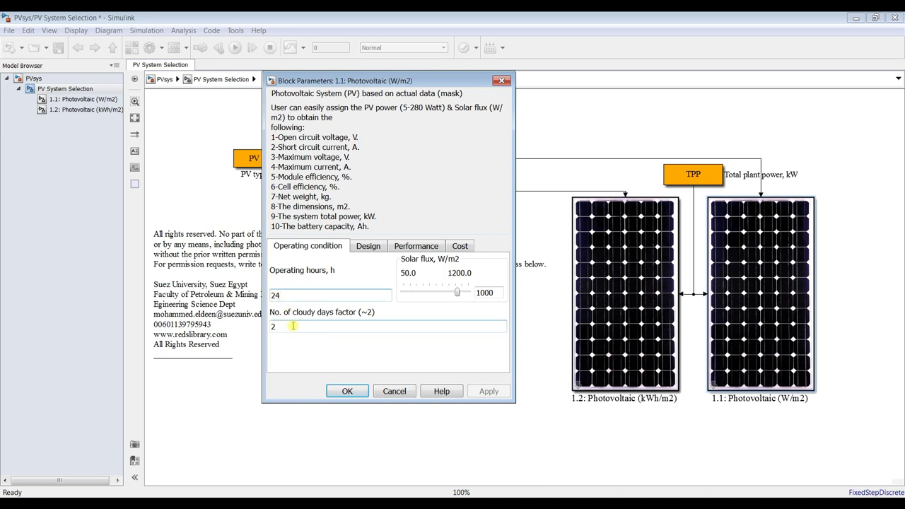
pyautogui.doubleClick(287, 326)
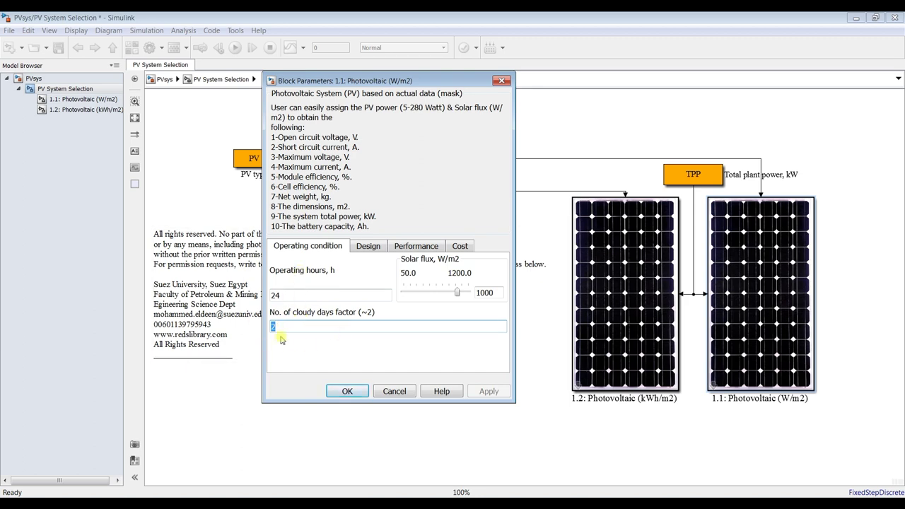
pyautogui.moveTo(363, 80); pyautogui.dragTo(292, 80)
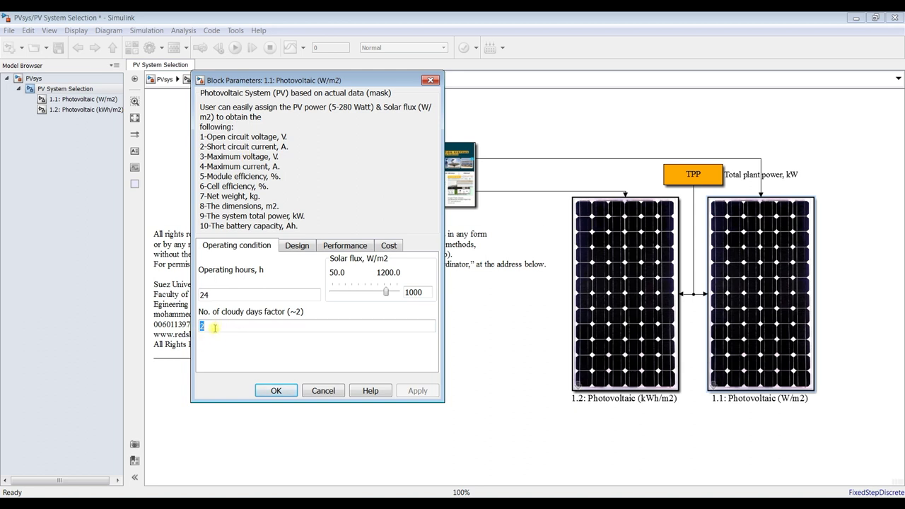
# - Set the solar flux of the 1.1: Photovoltaic (W/m2) block to 200 W/m2 and apply it
pyautogui.doubleClick(417, 291)
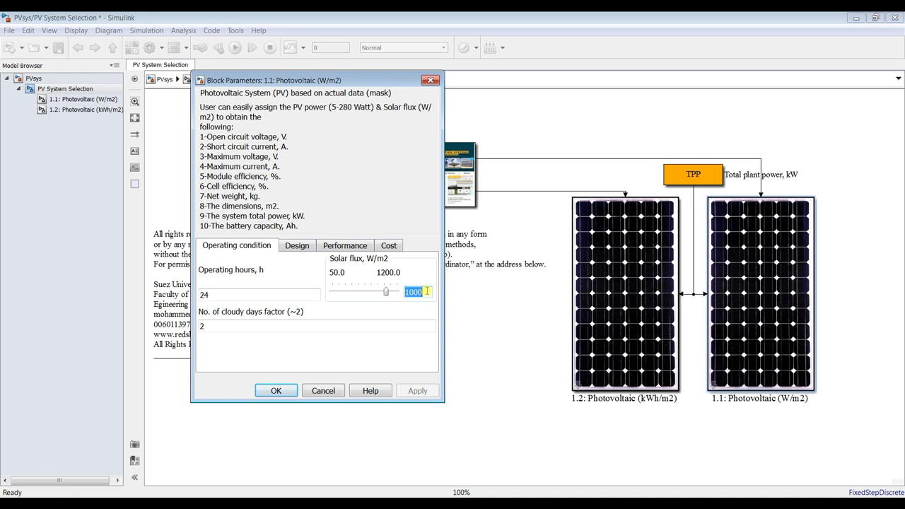
pyautogui.moveTo(386, 292); pyautogui.dragTo(352, 291)
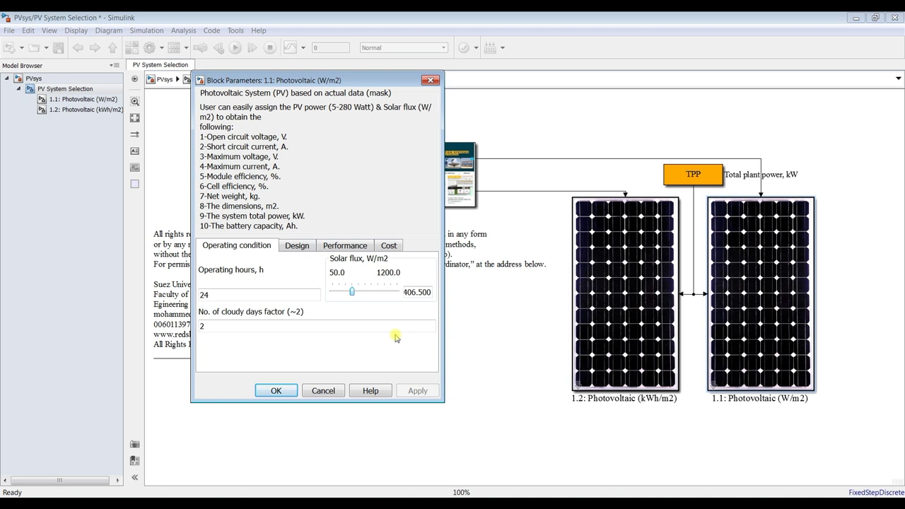
pyautogui.doubleClick(410, 294)
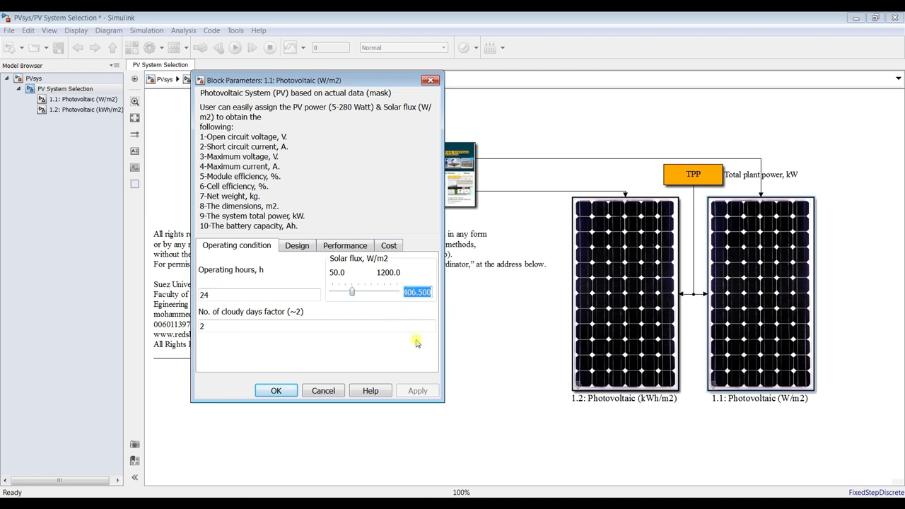
pyautogui.write('200')
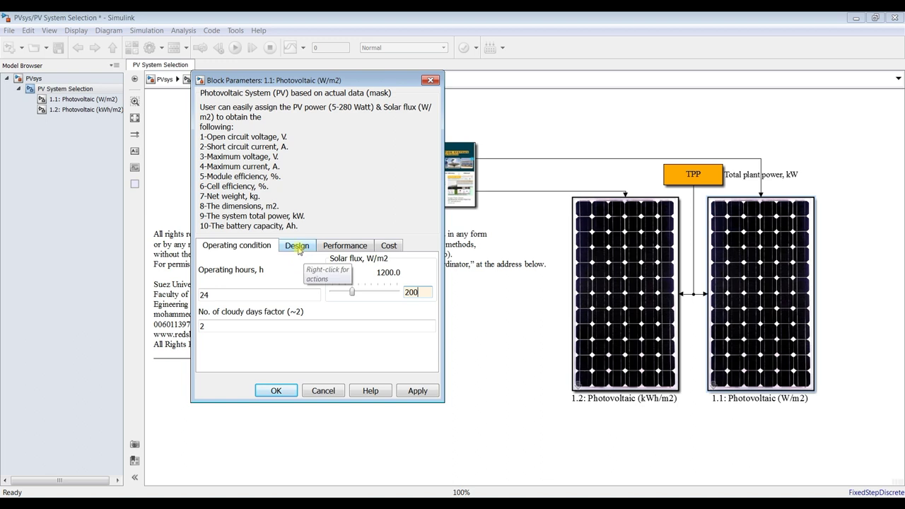
pyautogui.click(416, 390)
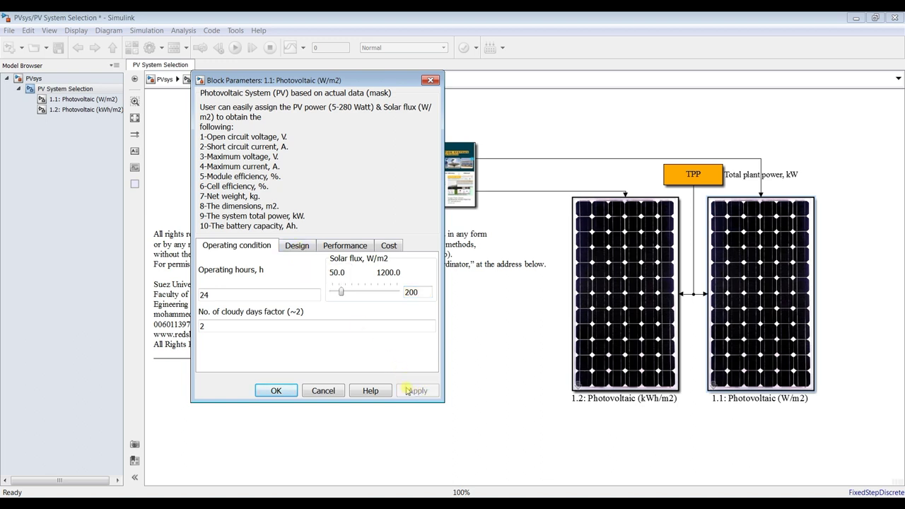
# - Set the power of module in the photovoltaic block's design parameters to 180 Watt and apply it
pyautogui.click(309, 244)
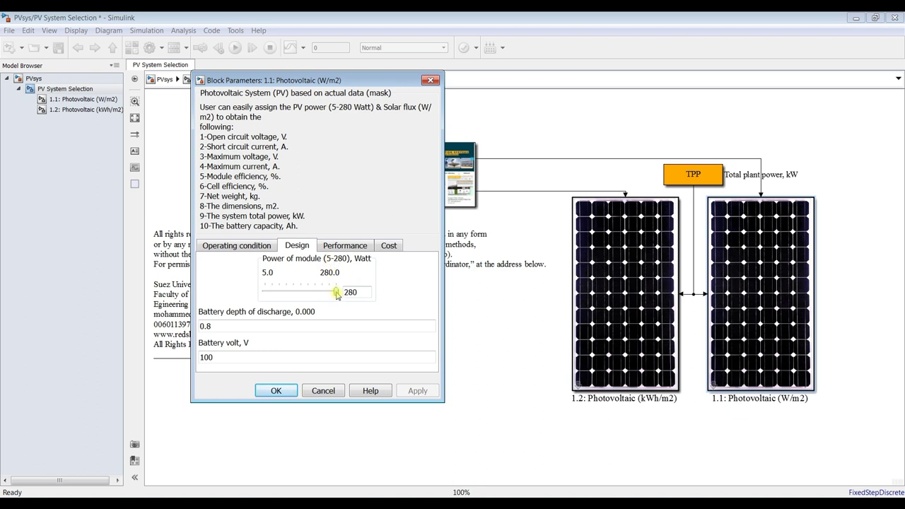
pyautogui.moveTo(337, 292)
pyautogui.mouseDown()
pyautogui.moveTo(270, 292)
pyautogui.moveTo(338, 293)
pyautogui.mouseUp()
pyautogui.doubleClick(353, 292)
pyautogui.write('1')
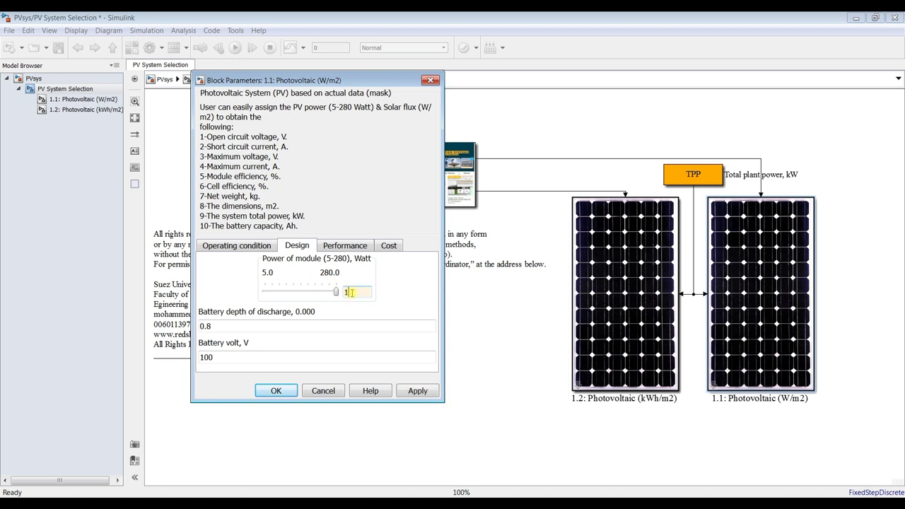
pyautogui.write('80')
pyautogui.click(417, 391)
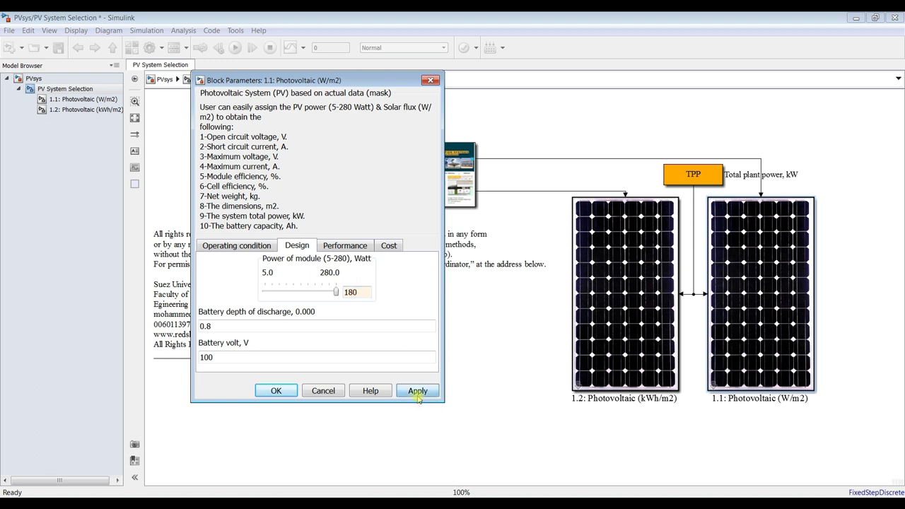
# - Review the battery depth of discharge, voltage, efficiency and unit price, and close the photovoltaic block parameters by accepting them
pyautogui.doubleClick(234, 325)
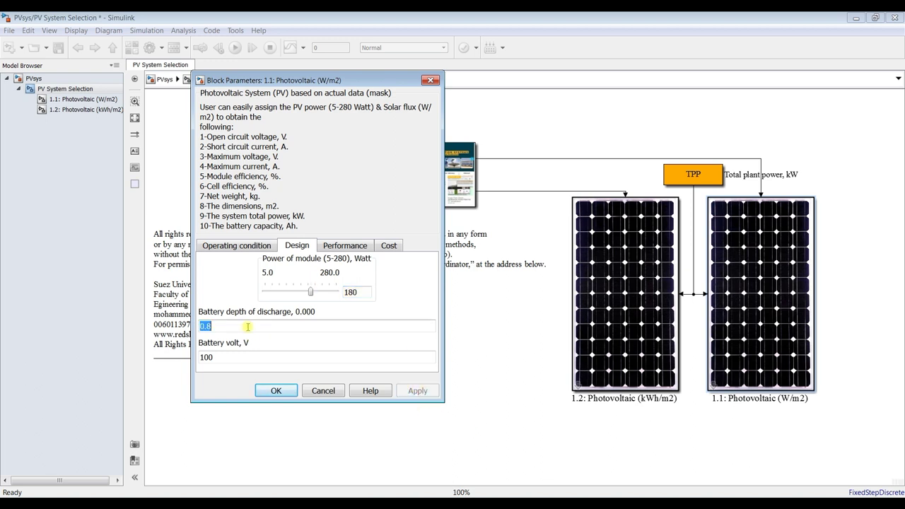
pyautogui.doubleClick(232, 358)
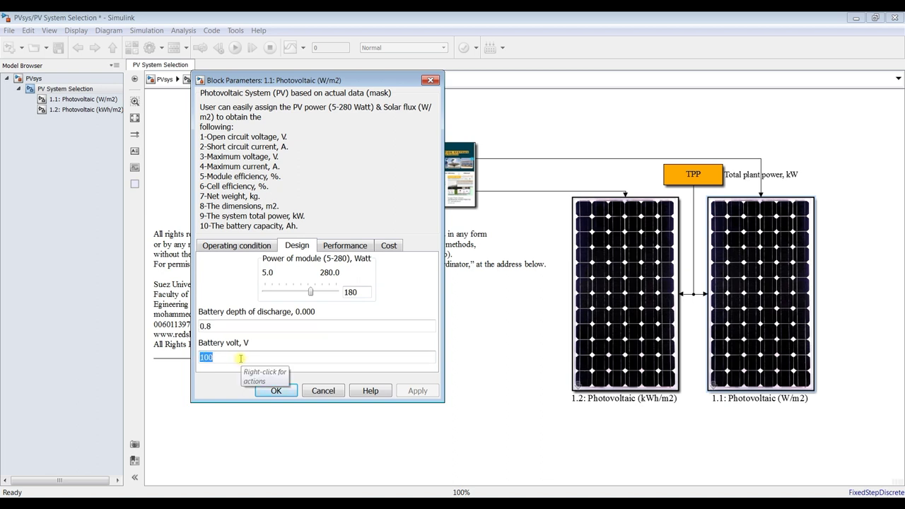
pyautogui.click(342, 244)
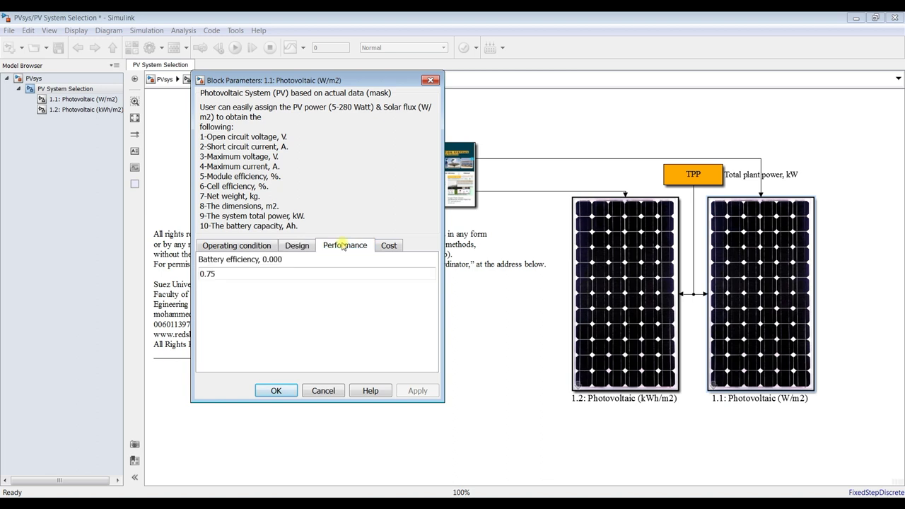
pyautogui.doubleClick(232, 274)
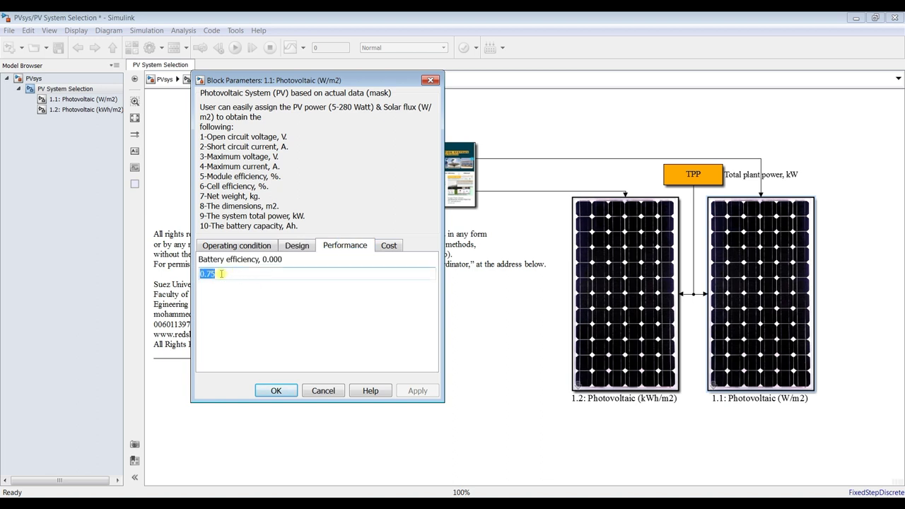
pyautogui.click(387, 245)
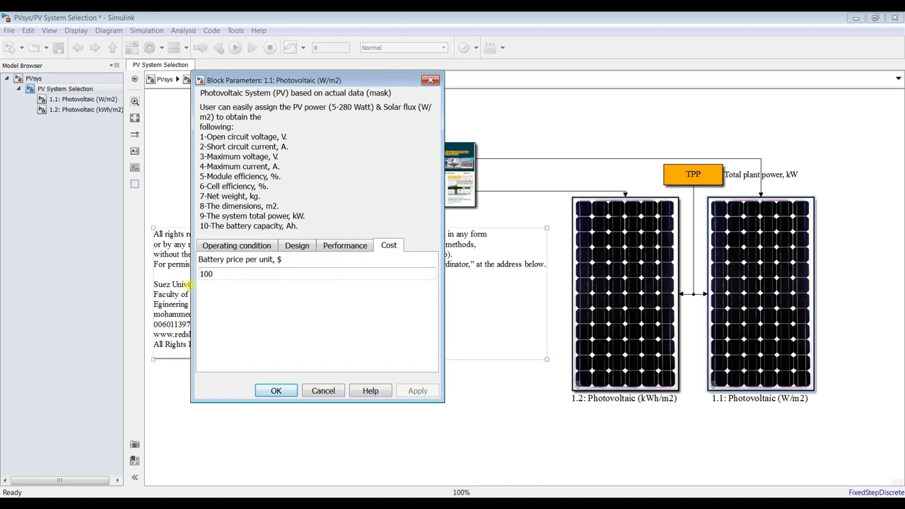
pyautogui.doubleClick(225, 273)
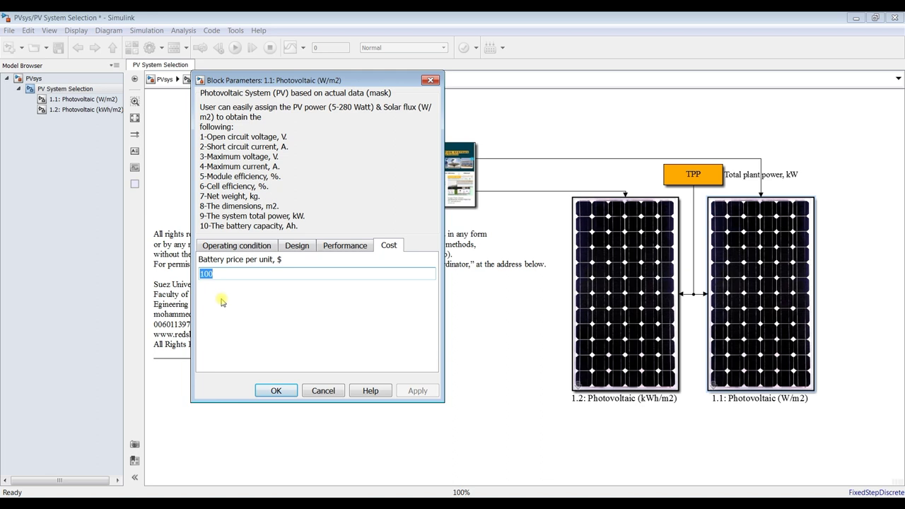
pyautogui.click(278, 390)
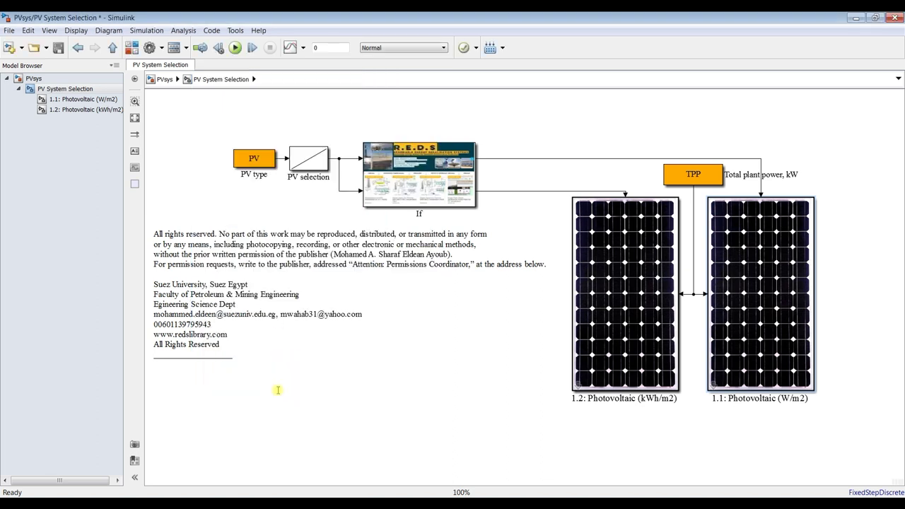
# - Open the 1.1: Photovoltaic (W/m2) subsystem diagram and examine its lookup tables, calculation block and result displays
pyautogui.click(80, 103)
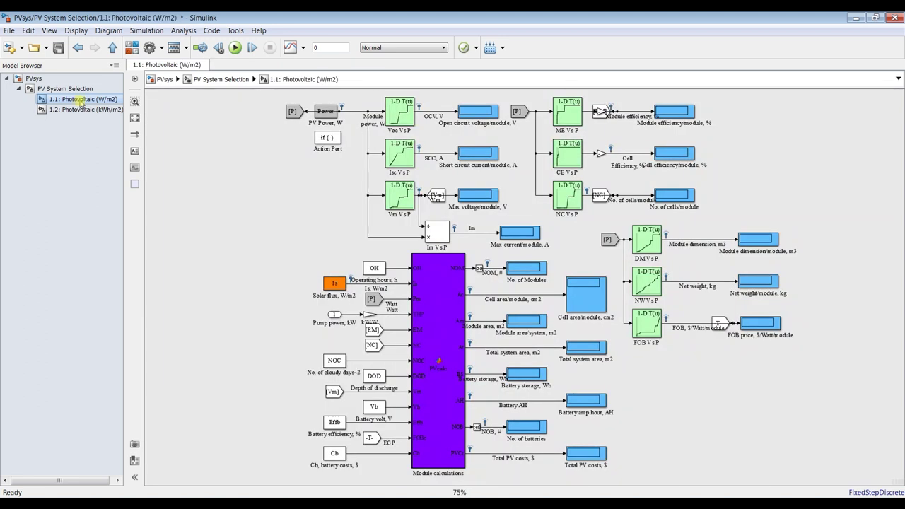
pyautogui.click(135, 118)
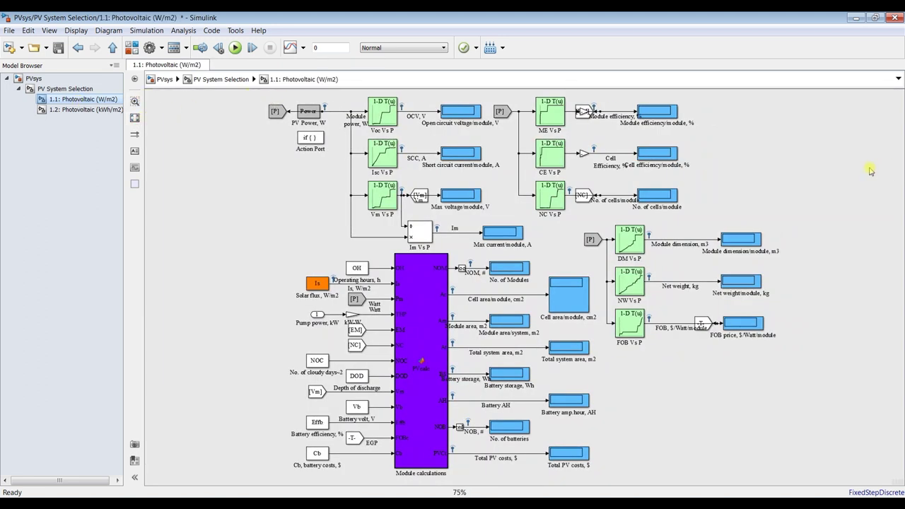
pyautogui.scroll(3, 258, 106)
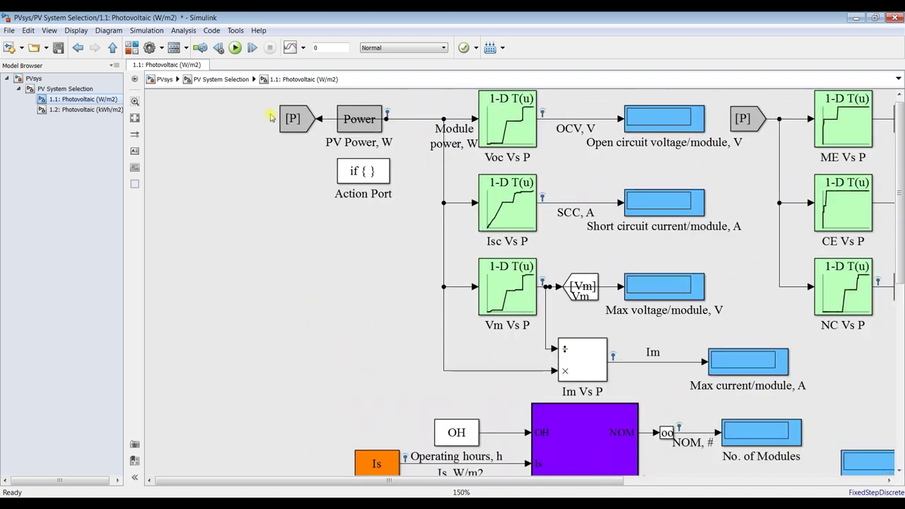
pyautogui.scroll(-1, 435, 129)
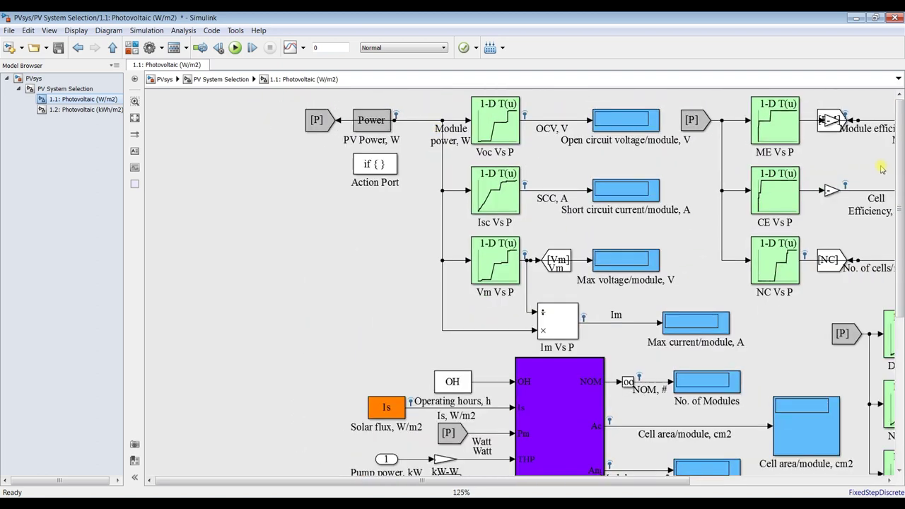
pyautogui.hscroll(4, 882, 167)
# - Stream the OCV, V and SCC, A signals from the Voc and Isc lookup tables to the Data Inspector
pyautogui.click(468, 131)
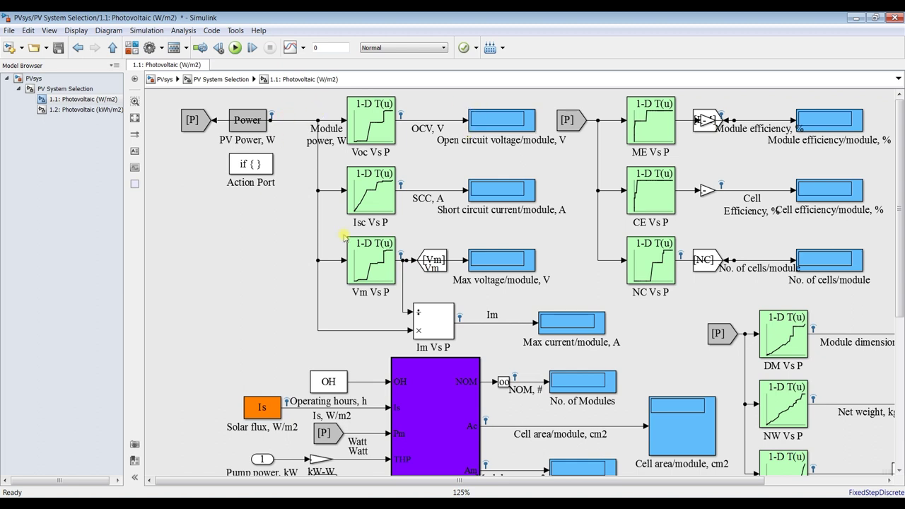
pyautogui.click(418, 141)
pyautogui.scroll(4, 420, 101)
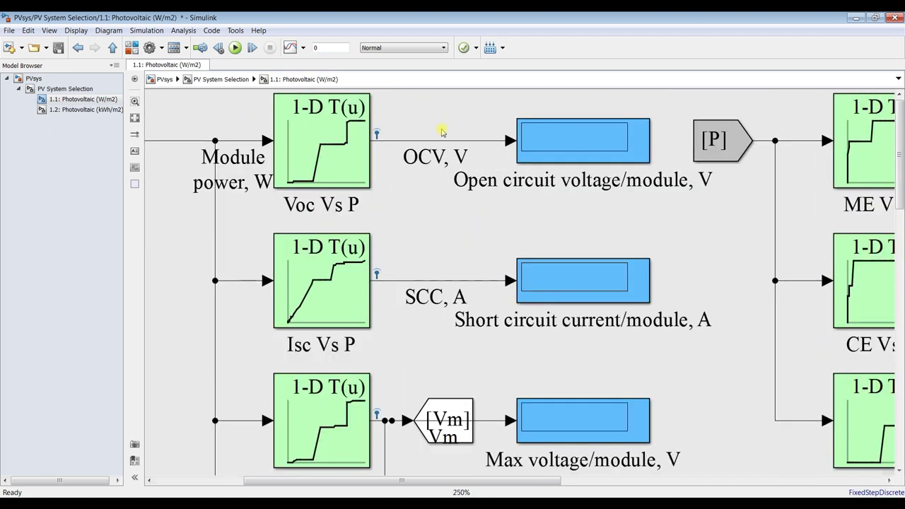
pyautogui.scroll(-3, 443, 127)
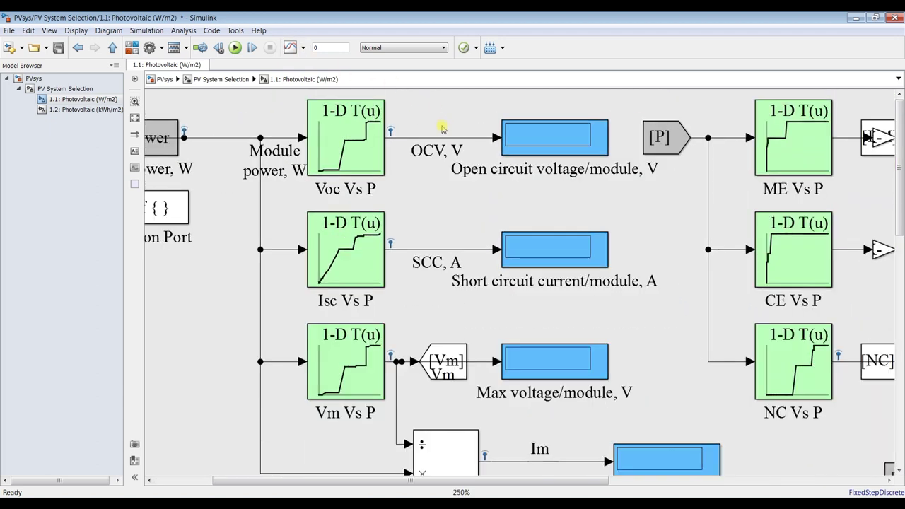
pyautogui.moveTo(438, 116); pyautogui.dragTo(439, 282)
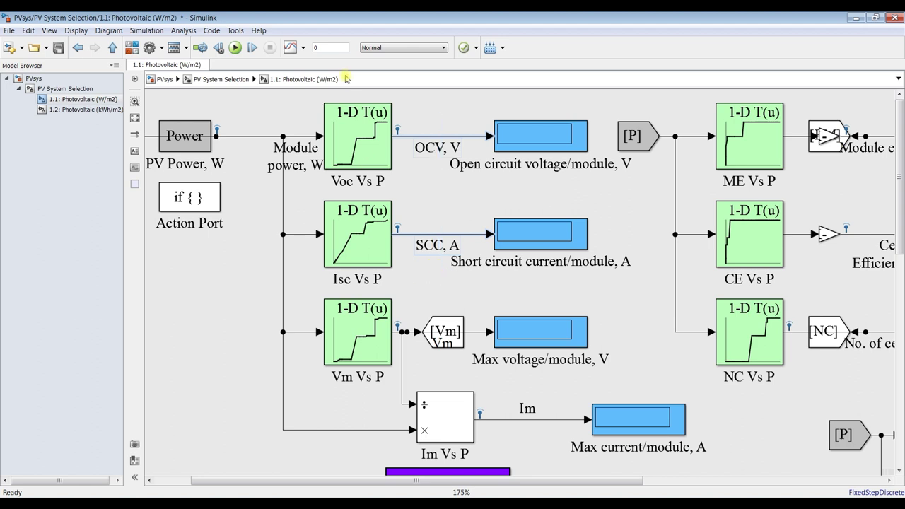
pyautogui.click(303, 48)
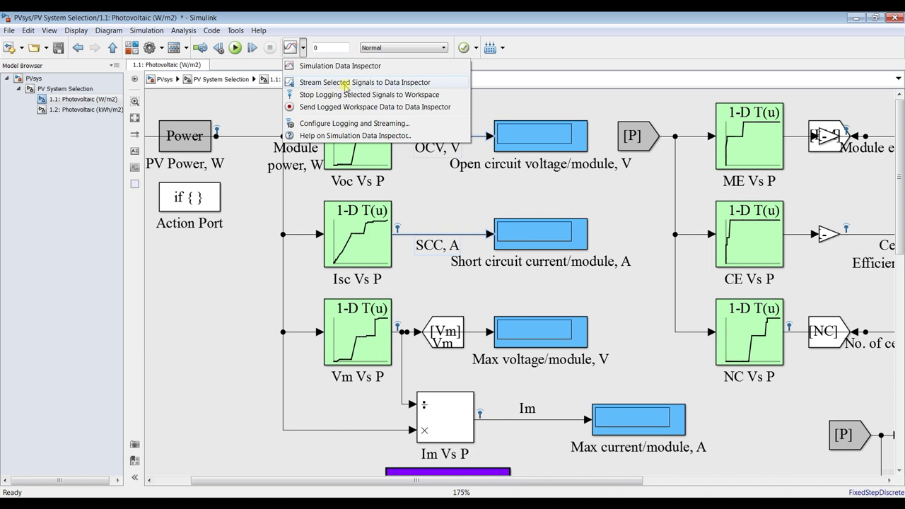
pyautogui.click(407, 84)
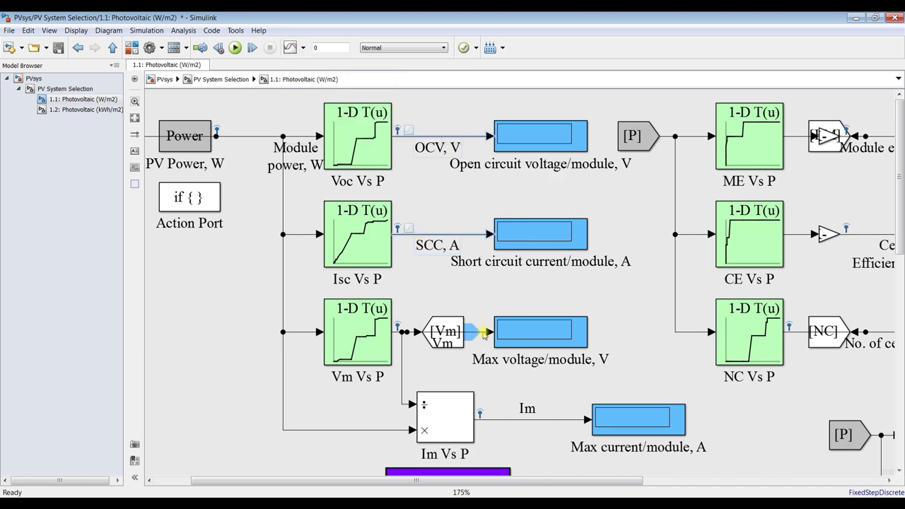
# - Stream the Vm signal feeding the Max voltage/module display to the Data Inspector
pyautogui.click(479, 333)
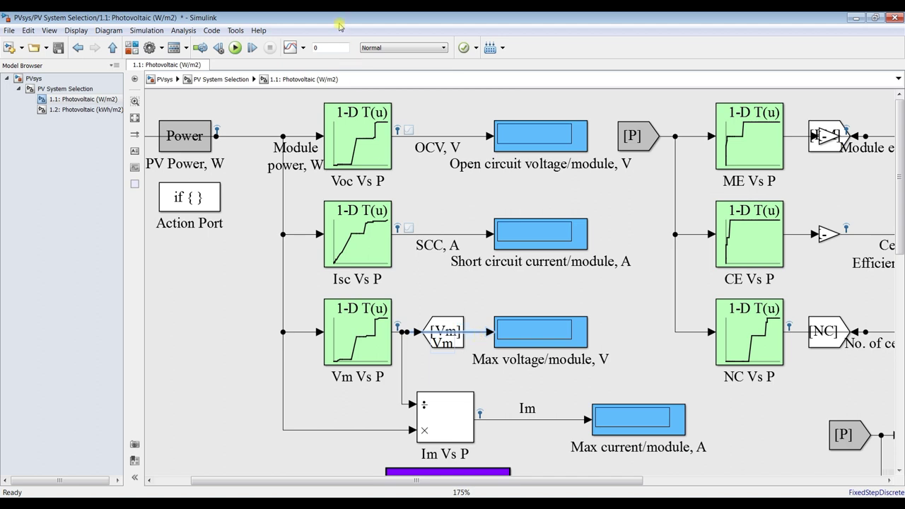
pyautogui.click(302, 48)
pyautogui.click(323, 84)
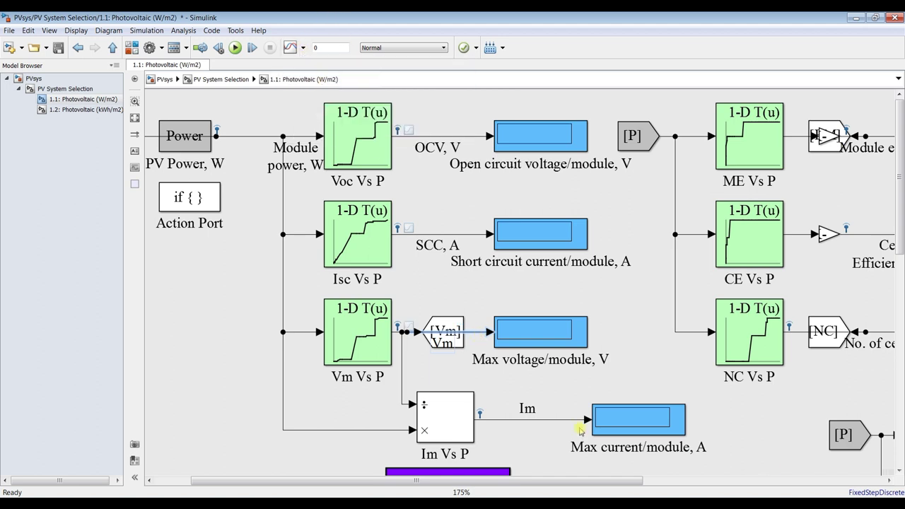
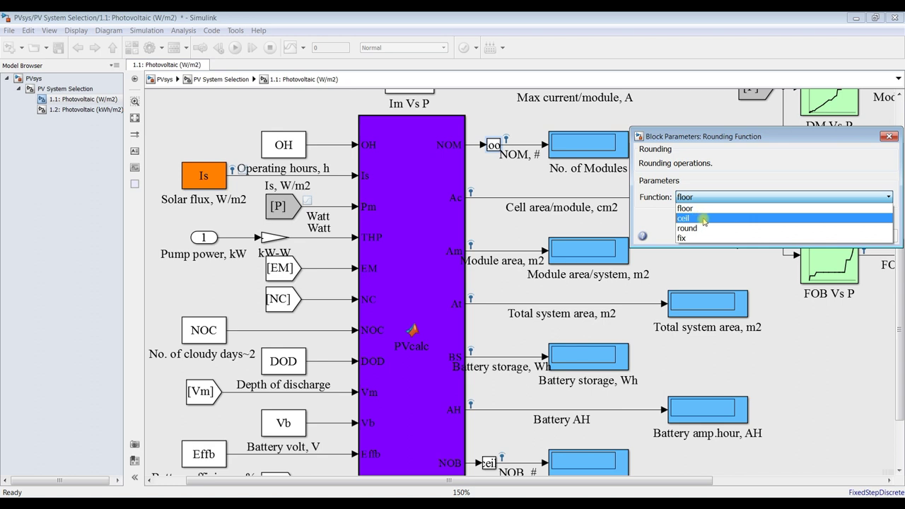
# - Set the rounding function on the NOM output to ceil, and stream the NOM signal to the Data Inspector
pyautogui.click(866, 236)
pyautogui.click(734, 236)
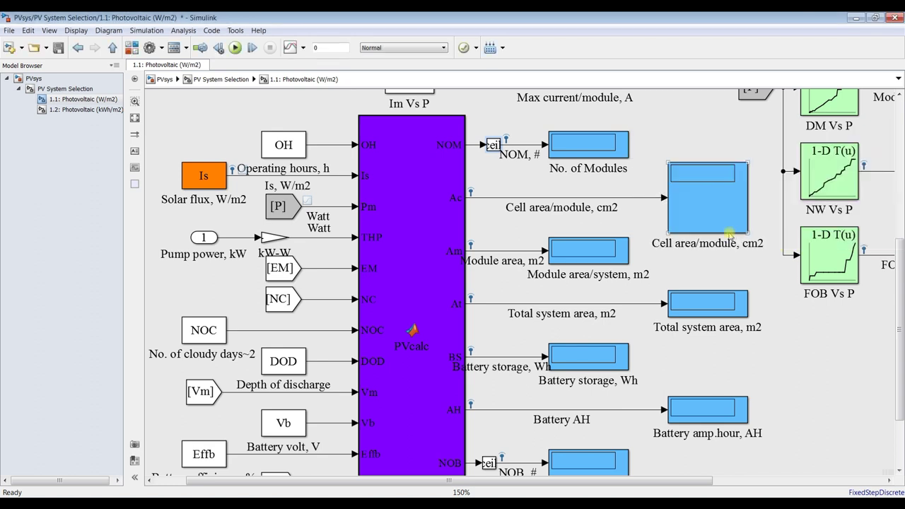
pyautogui.click(524, 145)
# - Stream the cell area, module area, total system area, battery storage and battery AH signals to the Data Inspector
pyautogui.moveTo(494, 183); pyautogui.dragTo(502, 396)
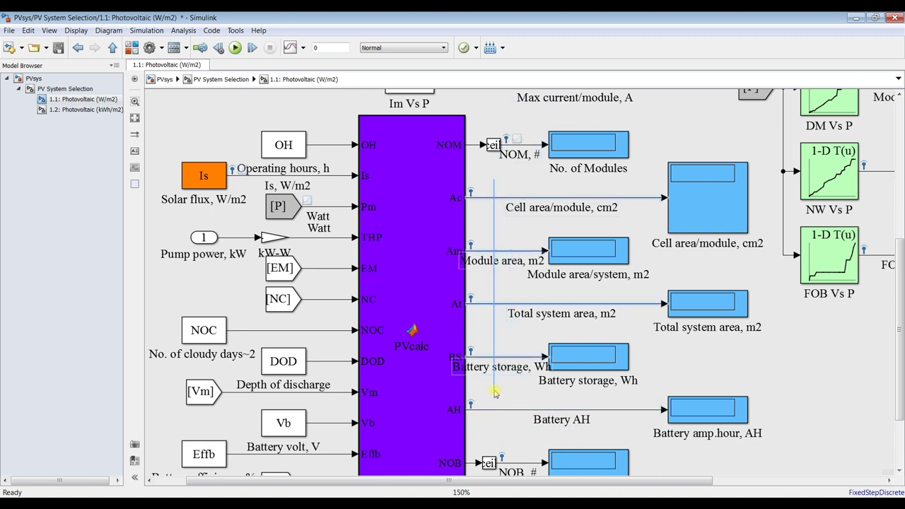
pyautogui.click(303, 47)
pyautogui.click(338, 78)
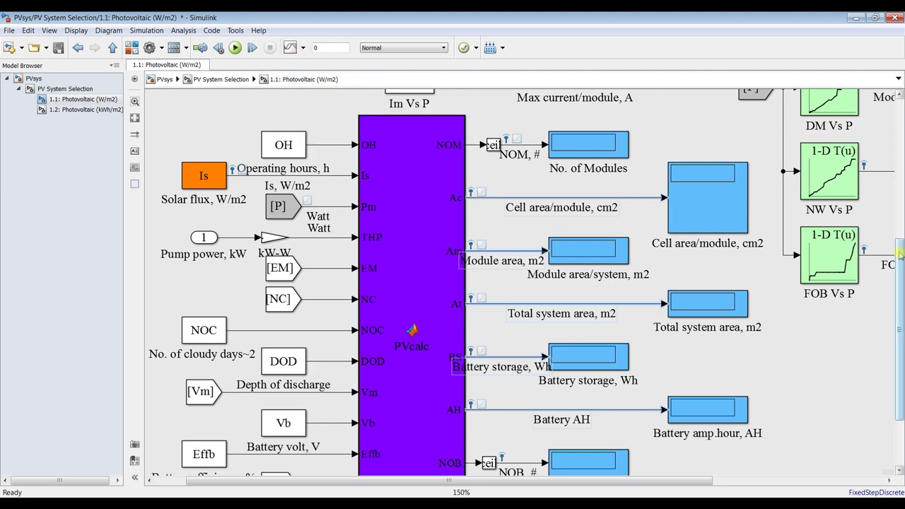
# - Stream the NOB and Total PV costs signals of the module calculations block to the Data Inspector
pyautogui.scroll(-1, 421, 285)
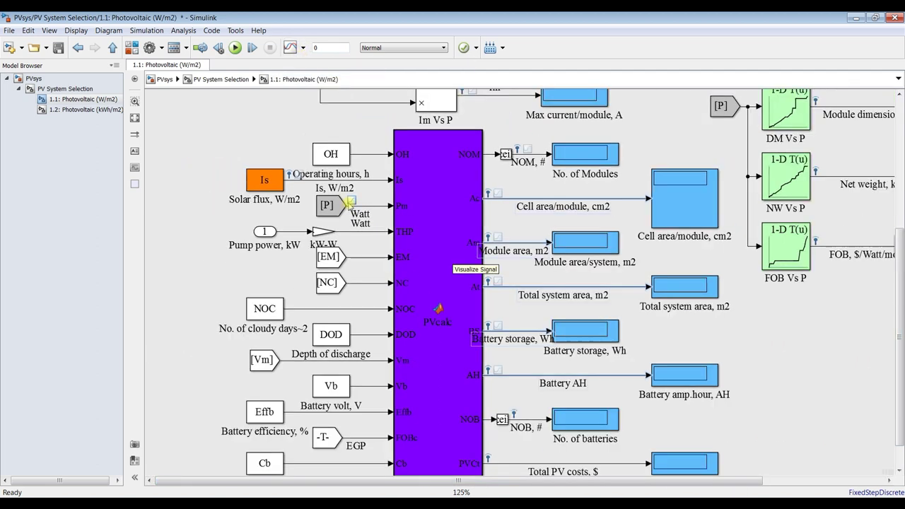
pyautogui.scroll(-1, 594, 421)
pyautogui.scroll(1, 594, 420)
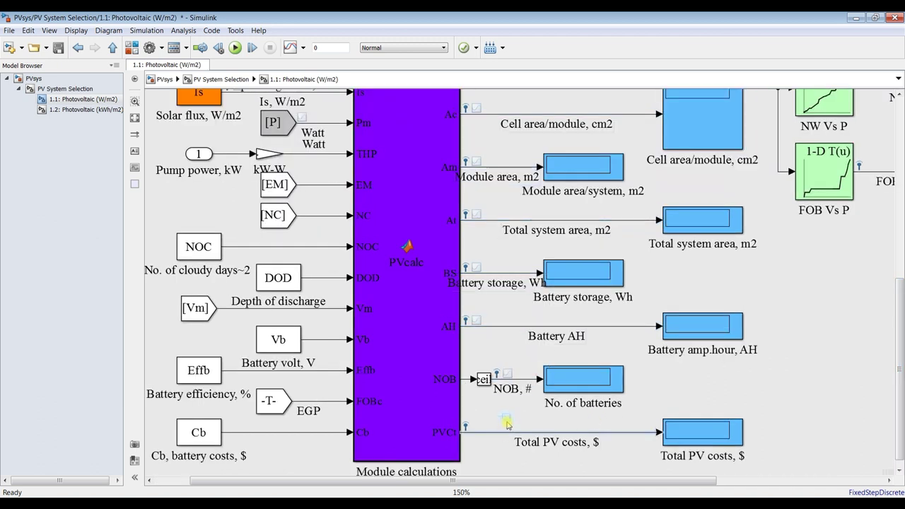
# - Stream the module dimension, net weight and FOB signals to the Data Inspector
pyautogui.hscroll(5, 759, 472)
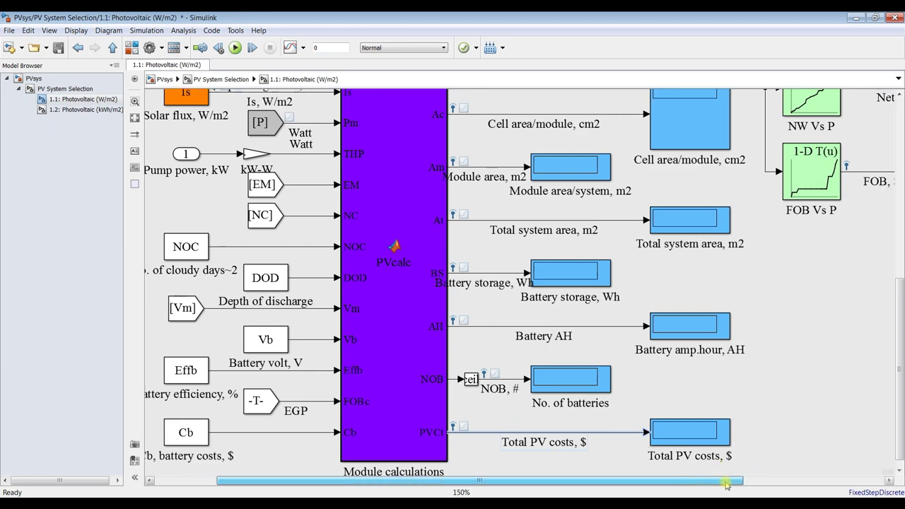
pyautogui.moveTo(902, 419); pyautogui.dragTo(901, 327)
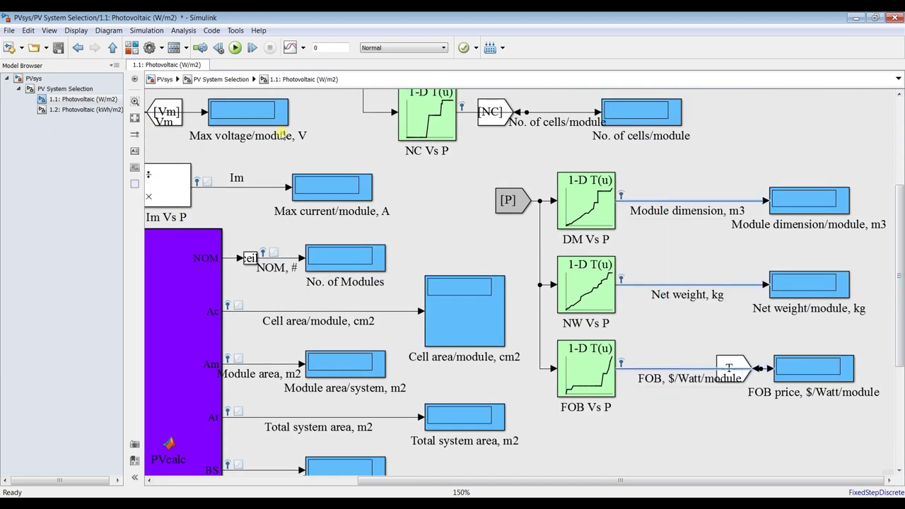
pyautogui.click(302, 47)
pyautogui.click(311, 83)
# - Move the module efficiency, cell efficiency and number of cells displays farther right so their signal labels have room
pyautogui.moveTo(901, 287); pyautogui.dragTo(901, 201)
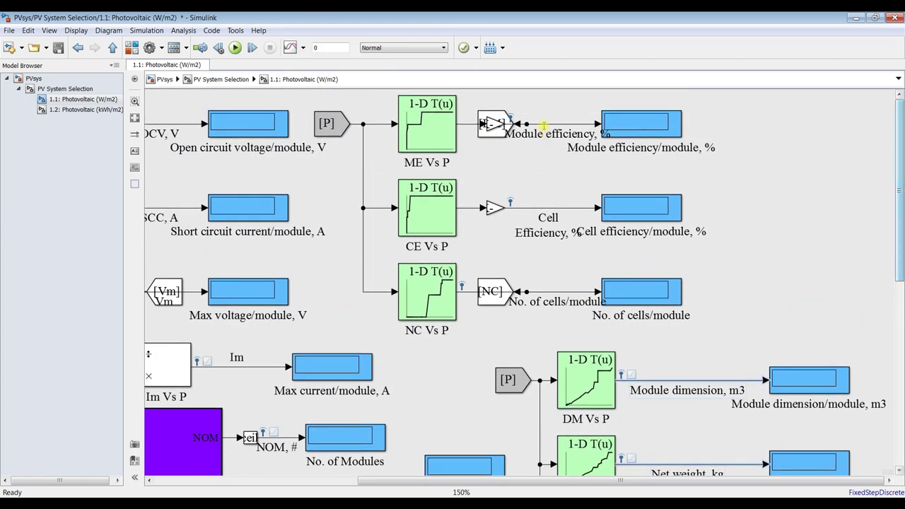
pyautogui.moveTo(787, 106); pyautogui.dragTo(628, 318)
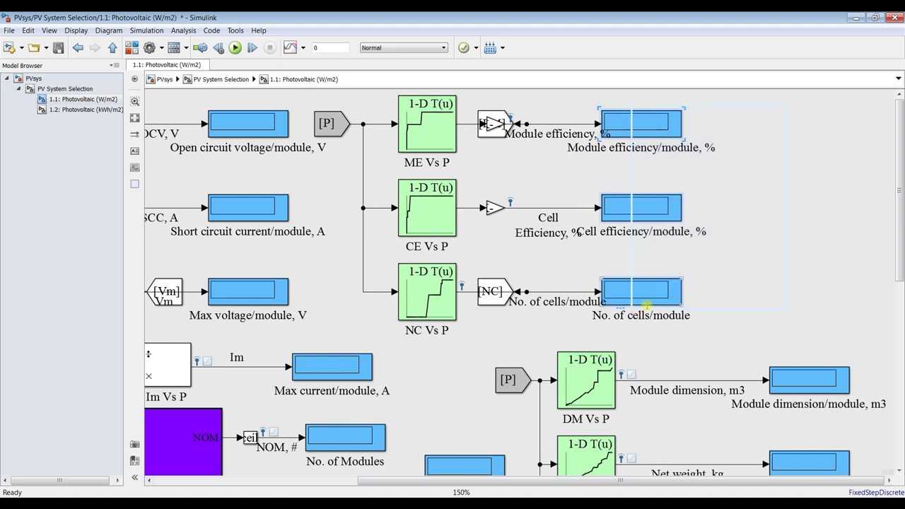
pyautogui.moveTo(660, 293); pyautogui.dragTo(698, 295)
pyautogui.click(822, 253)
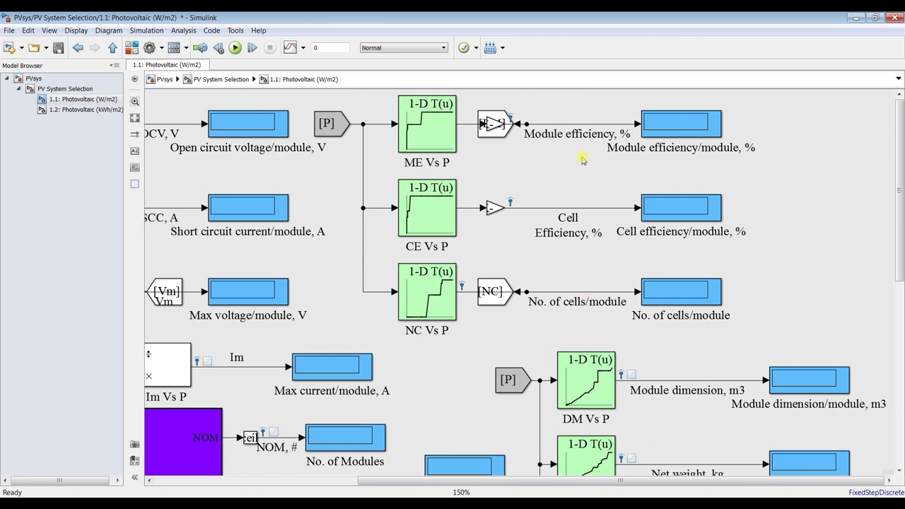
# - Stream the module efficiency, cell efficiency and number of cells signals to the Data Inspector, and fit the diagram to view
pyautogui.click(303, 47)
pyautogui.click(333, 82)
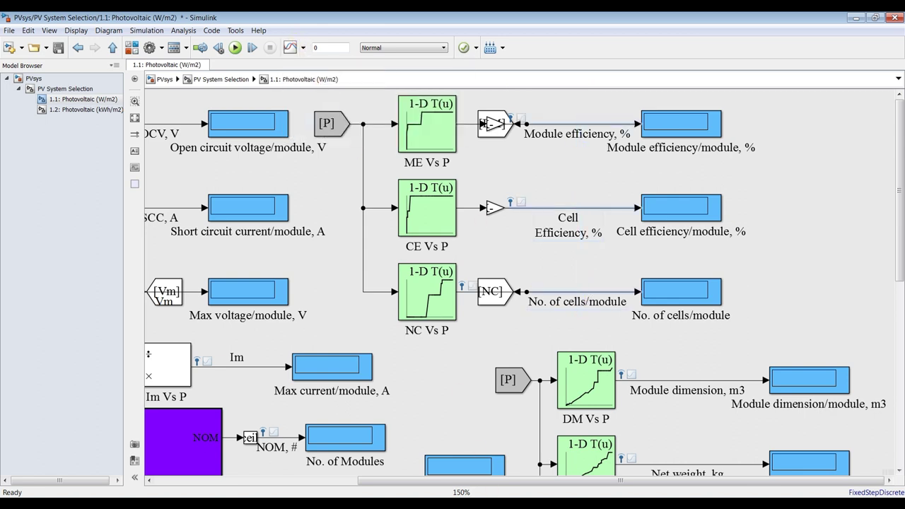
pyautogui.moveTo(513, 480); pyautogui.dragTo(597, 464)
pyautogui.click(135, 117)
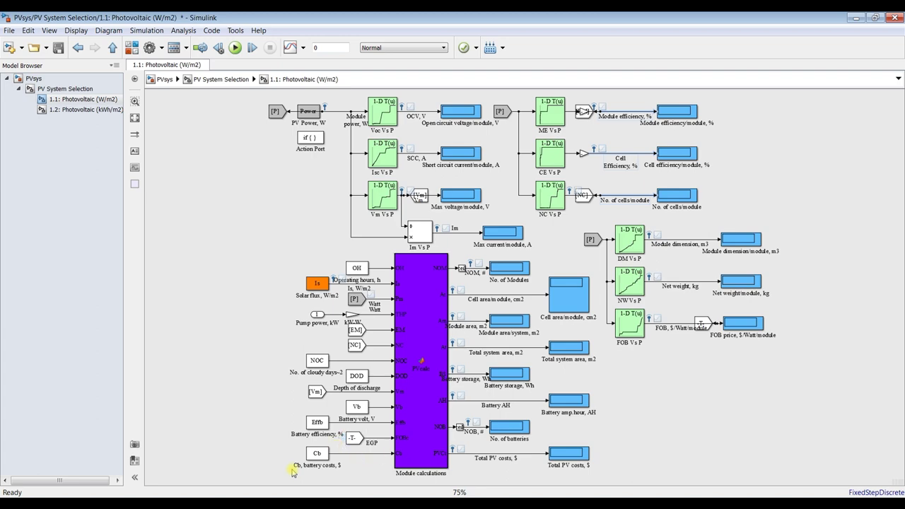
# - Run the PVsys simulation with a stop time of 0
pyautogui.scroll(2, 352, 467)
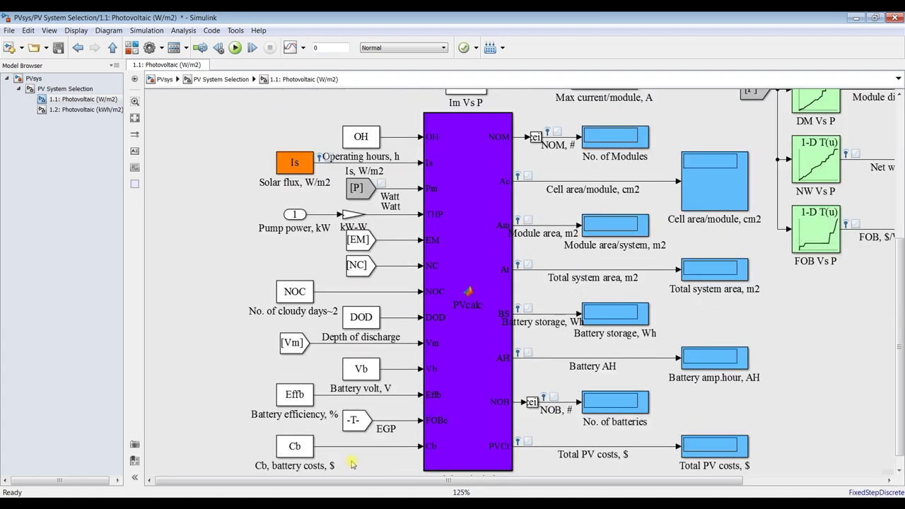
pyautogui.scroll(-1, 532, 380)
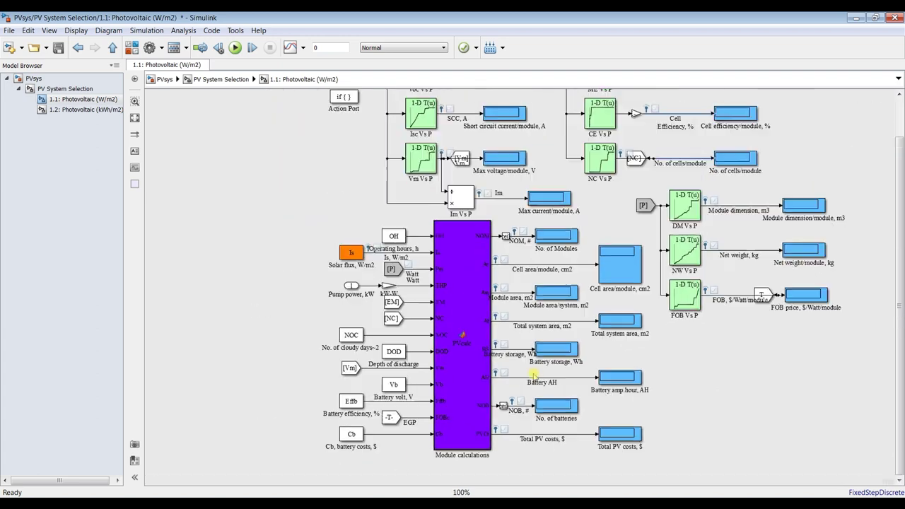
pyautogui.scroll(1, 902, 203)
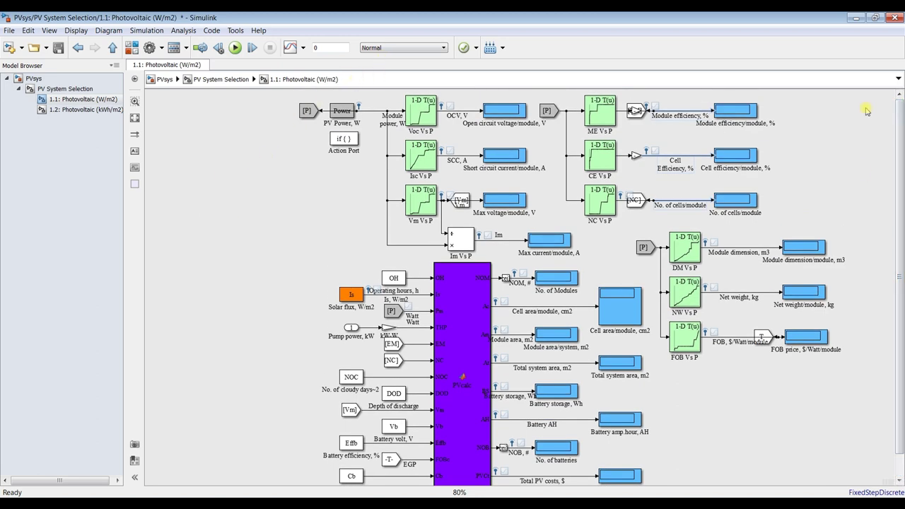
pyautogui.hscroll(2, 866, 111)
pyautogui.doubleClick(319, 48)
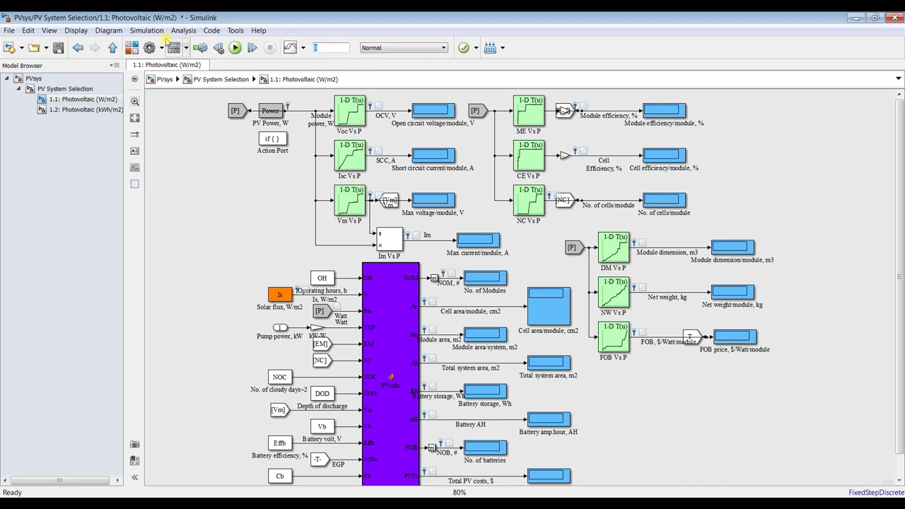
pyautogui.click(234, 48)
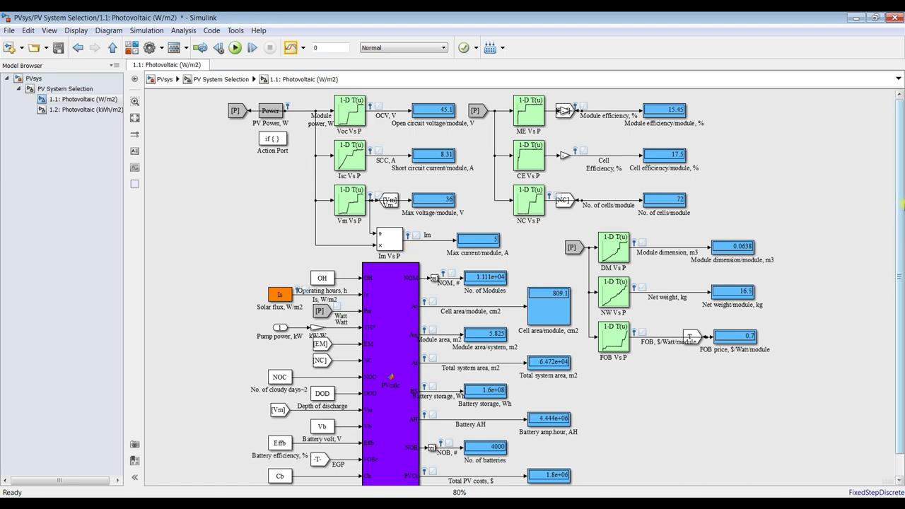
# - Examine the calculated module voltage, current, efficiency, number of modules and area results in the displays
pyautogui.scroll(3, 424, 120)
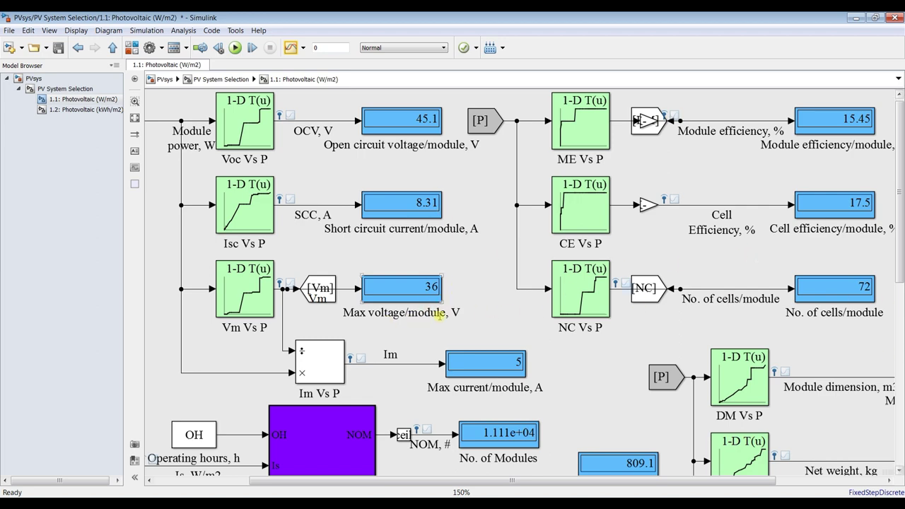
pyautogui.moveTo(900, 259); pyautogui.dragTo(901, 299)
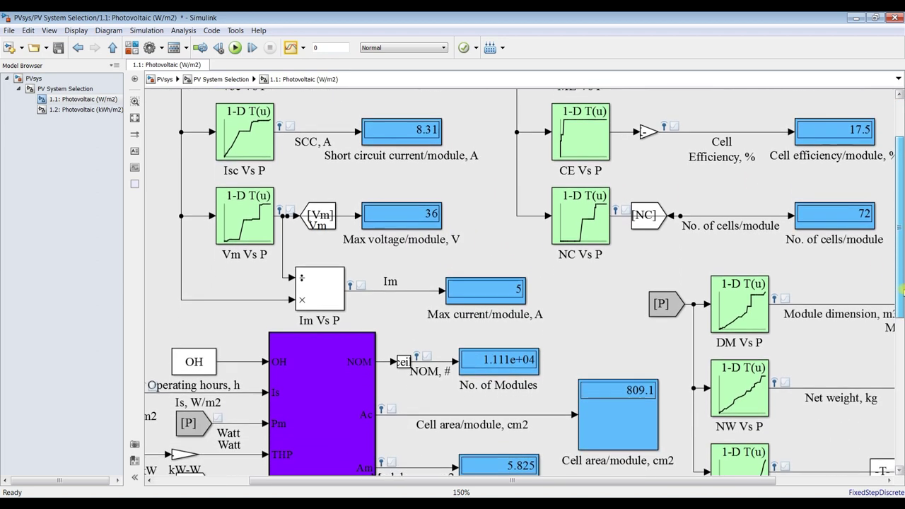
pyautogui.click(505, 289)
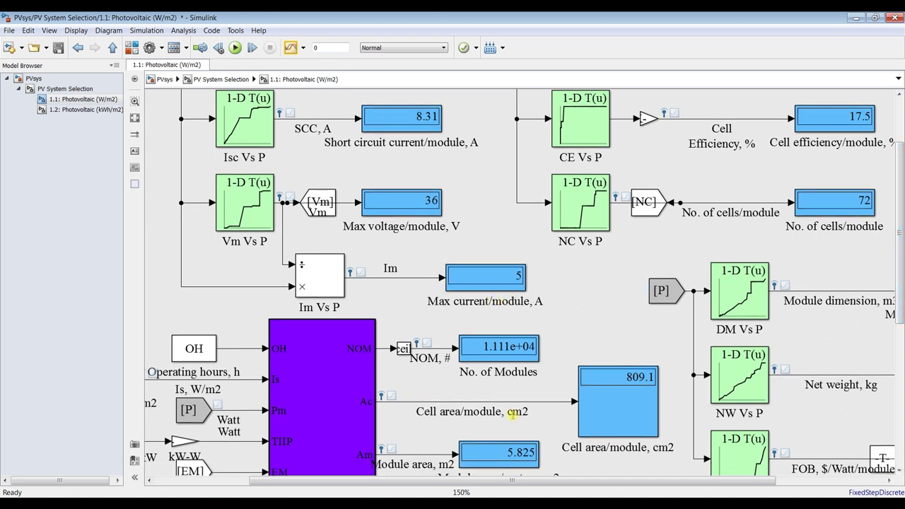
pyautogui.scroll(-3, 488, 354)
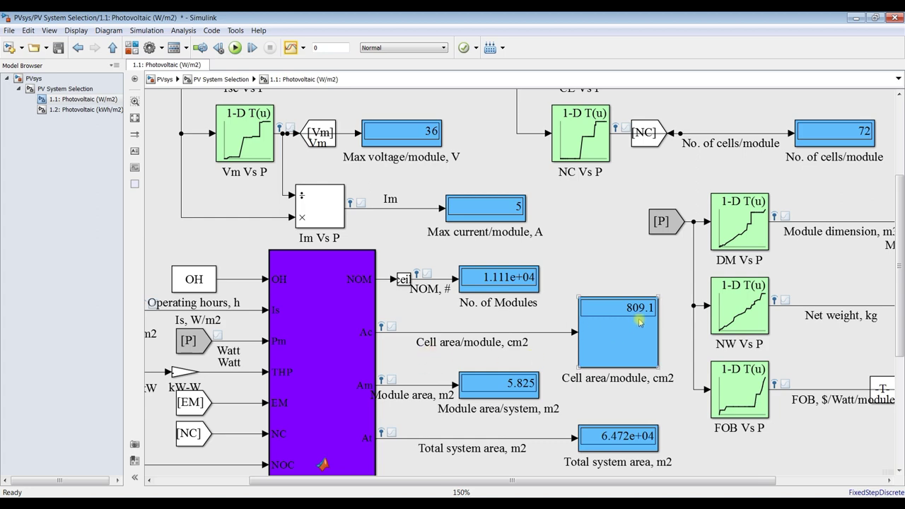
pyautogui.moveTo(900, 240); pyautogui.dragTo(429, 291)
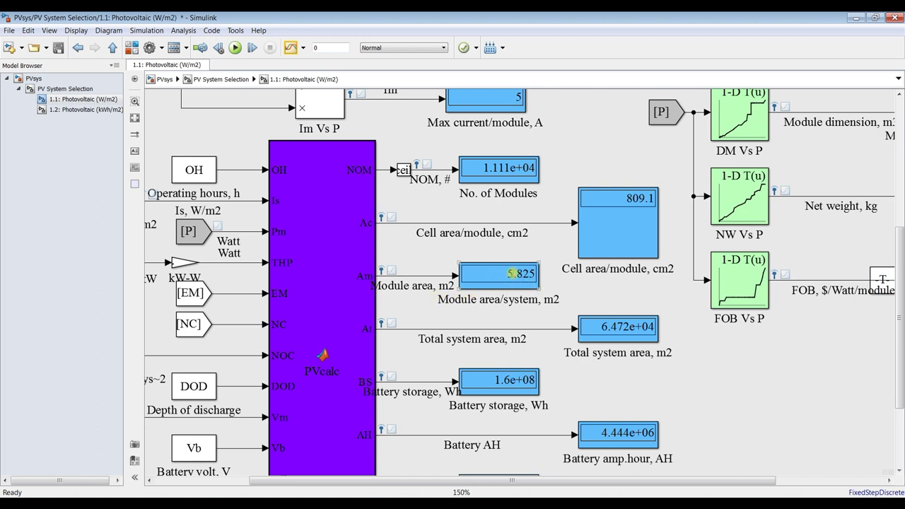
# - Examine the total system area, battery storage, battery amp-hour, number of batteries and total PV cost displays
pyautogui.moveTo(898, 312); pyautogui.dragTo(900, 351)
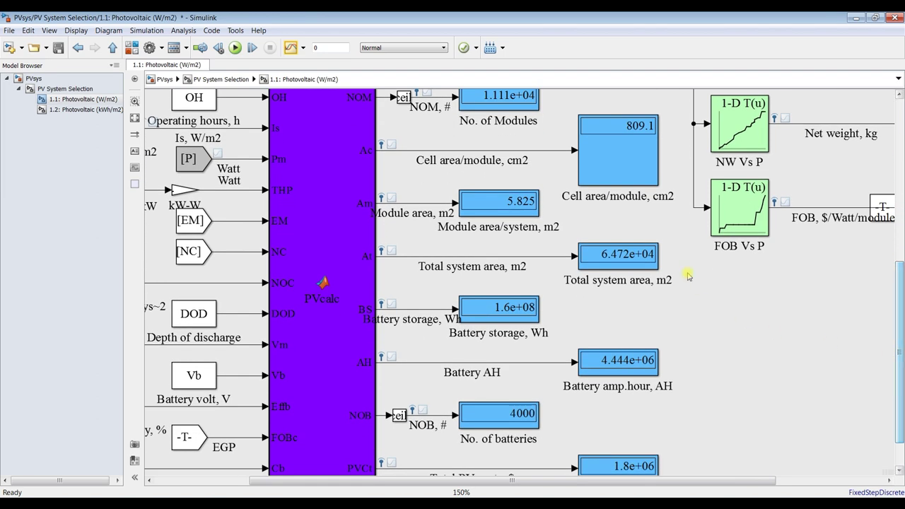
pyautogui.click(646, 257)
pyautogui.scroll(5, 646, 257)
pyautogui.scroll(-3, 645, 254)
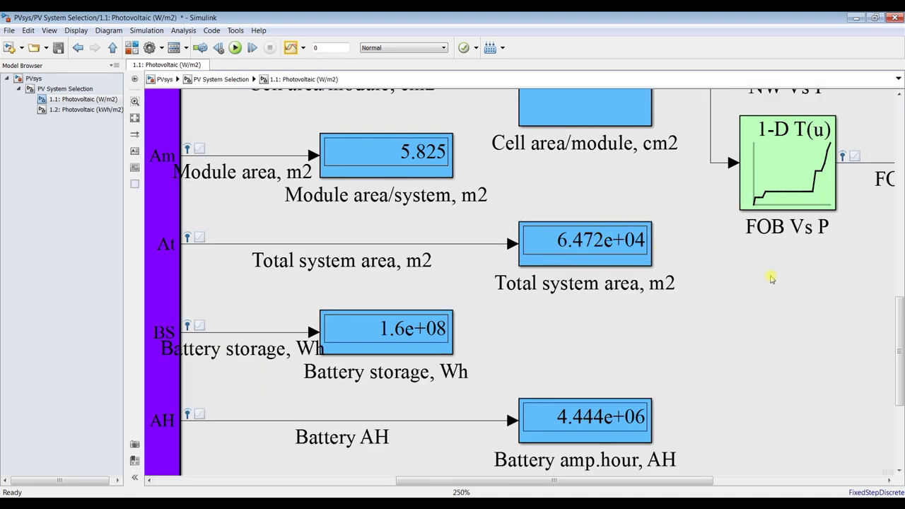
pyautogui.moveTo(902, 318); pyautogui.dragTo(902, 345)
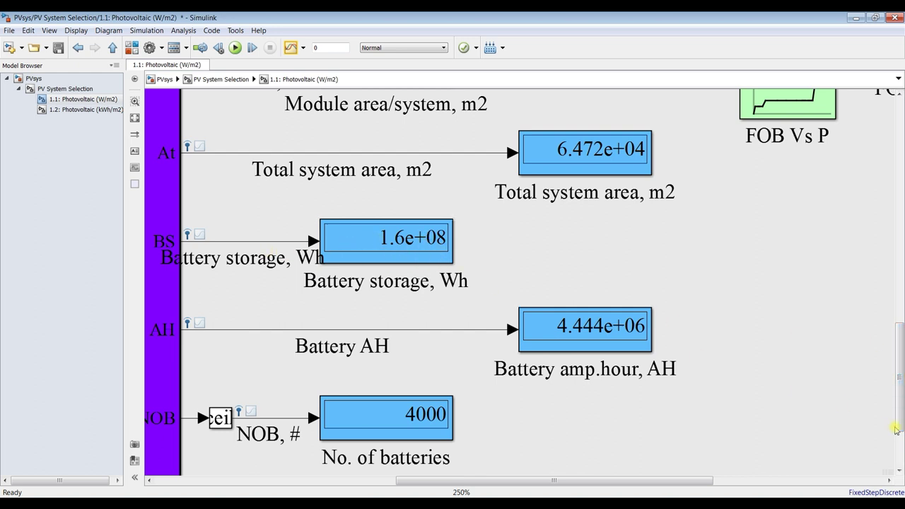
pyautogui.moveTo(901, 371); pyautogui.dragTo(900, 407)
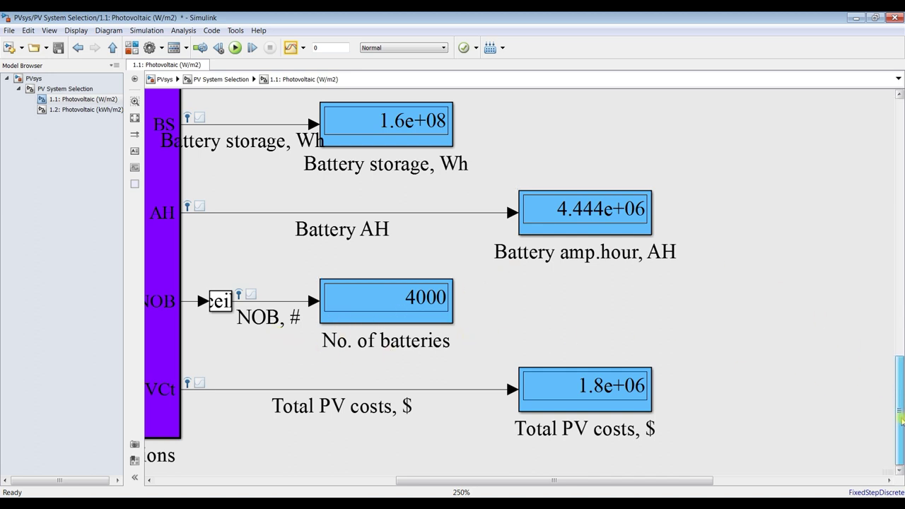
pyautogui.click(631, 398)
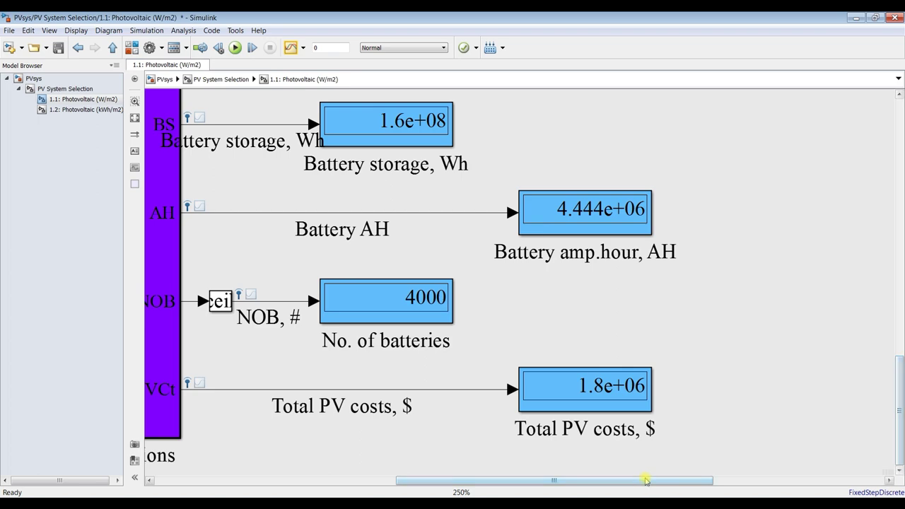
# - Examine the FOB price, net weight, module dimension, module efficiency, cell efficiency and number of cells displays
pyautogui.moveTo(643, 481); pyautogui.dragTo(848, 481)
pyautogui.moveTo(896, 453); pyautogui.dragTo(901, 326)
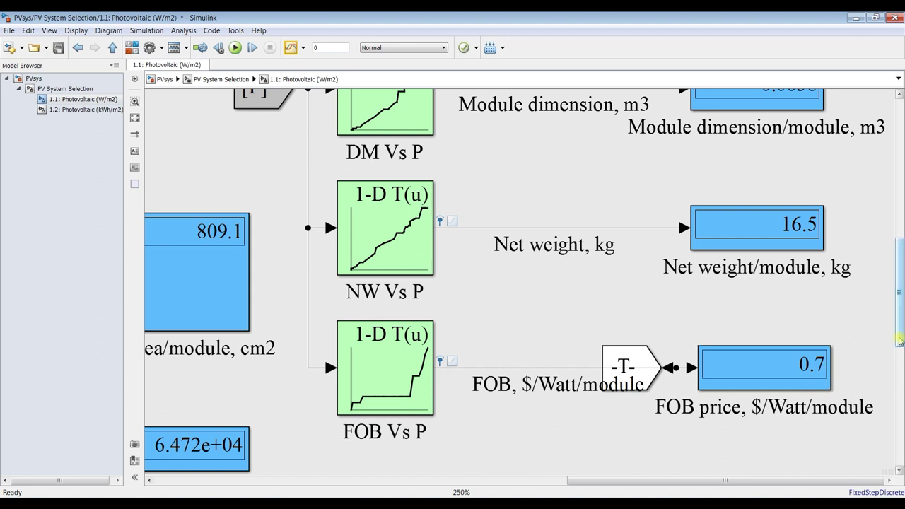
pyautogui.hscroll(3, 899, 340)
pyautogui.moveTo(899, 293); pyautogui.dragTo(900, 166)
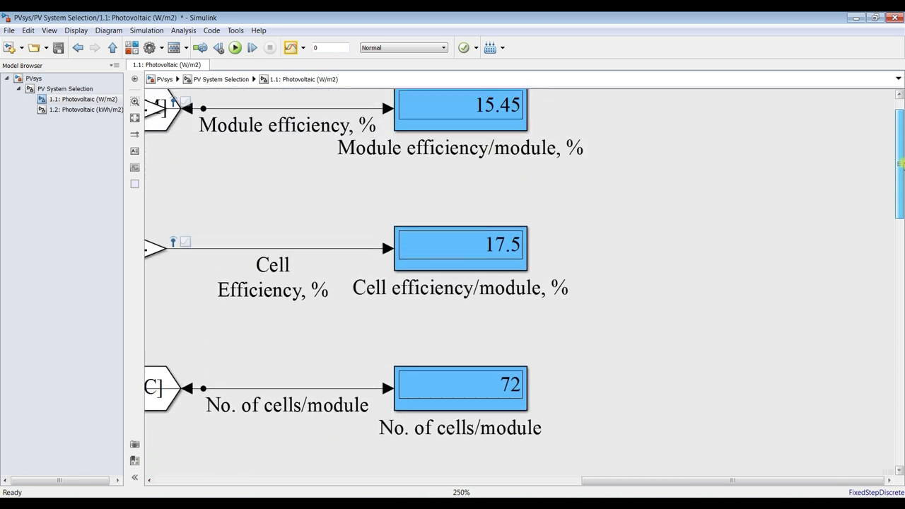
pyautogui.scroll(-2, 747, 205)
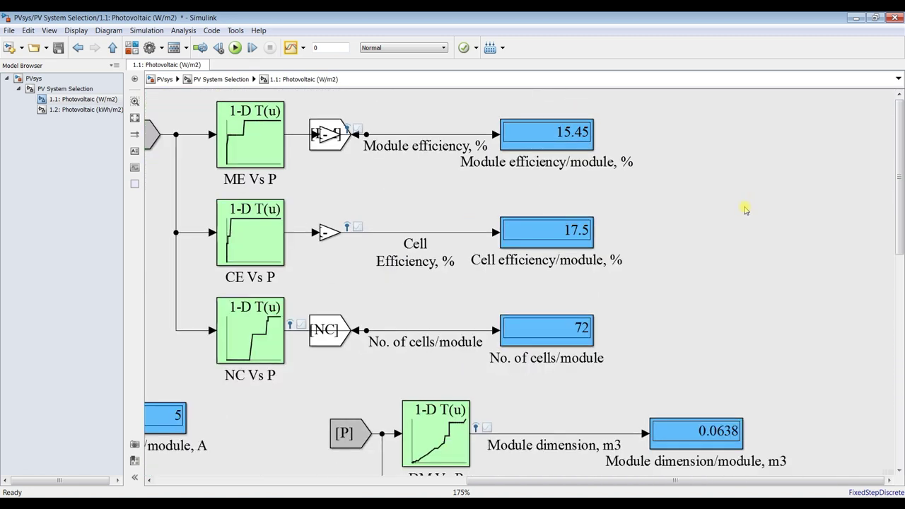
pyautogui.click(517, 141)
pyautogui.click(607, 139)
pyautogui.click(565, 149)
pyautogui.click(541, 231)
pyautogui.scroll(-1, 902, 212)
pyautogui.click(532, 333)
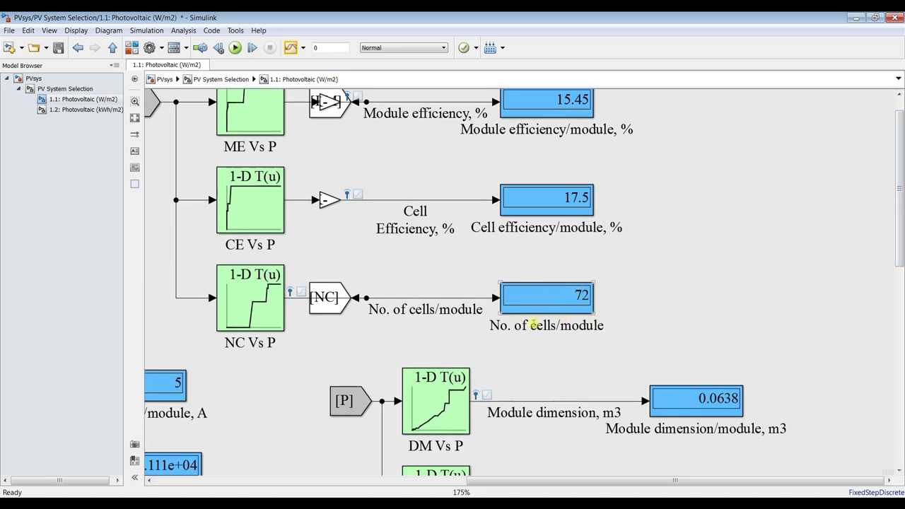
pyautogui.click(569, 308)
pyautogui.moveTo(598, 481); pyautogui.dragTo(288, 486)
pyautogui.scroll(-2, 576, 272)
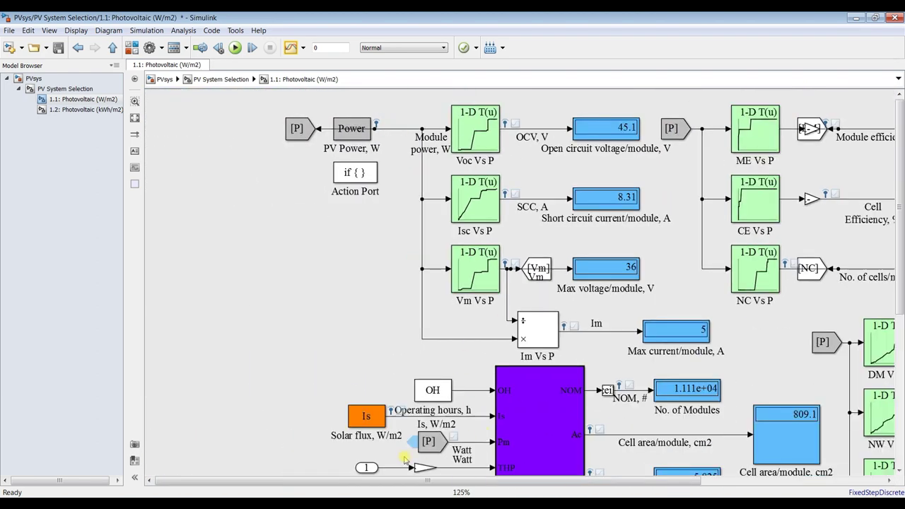
pyautogui.scroll(-1, 169, 124)
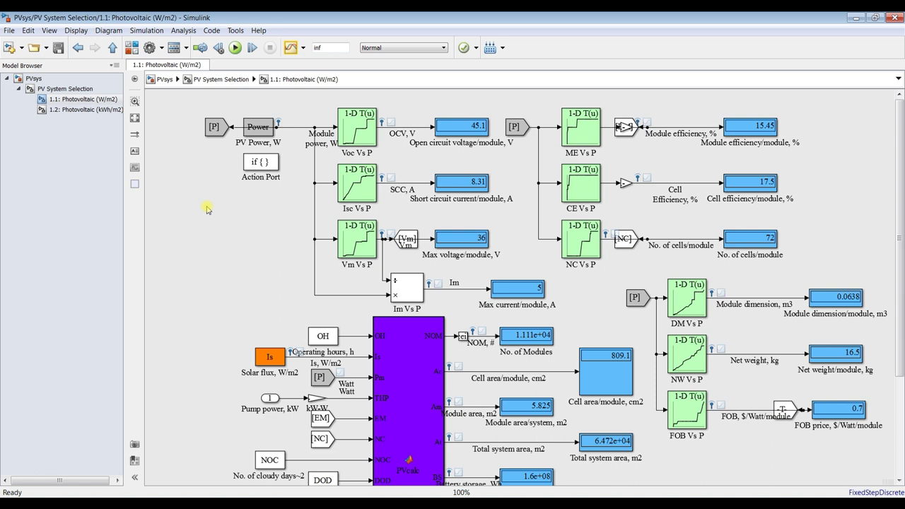
# - Return to the PVsys top level and review the PV System Selection block's solar radiation and total power parameters
pyautogui.click(83, 91)
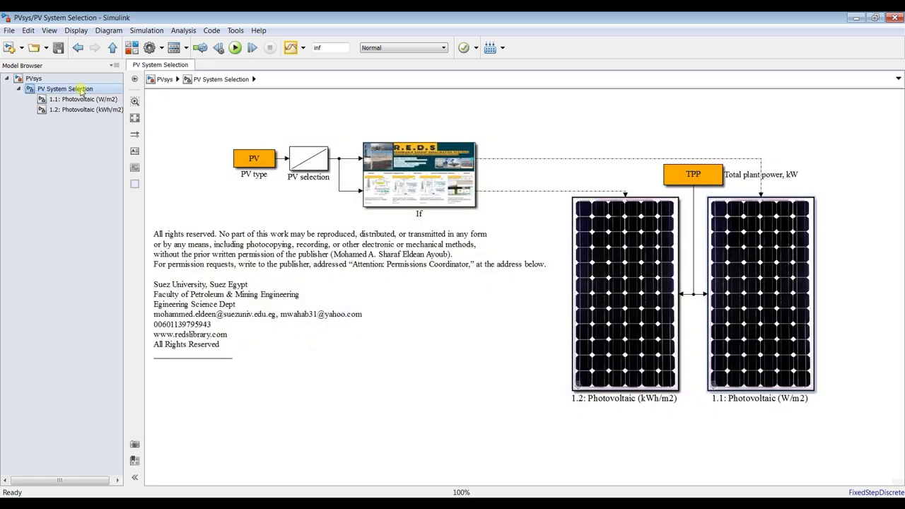
pyautogui.click(30, 78)
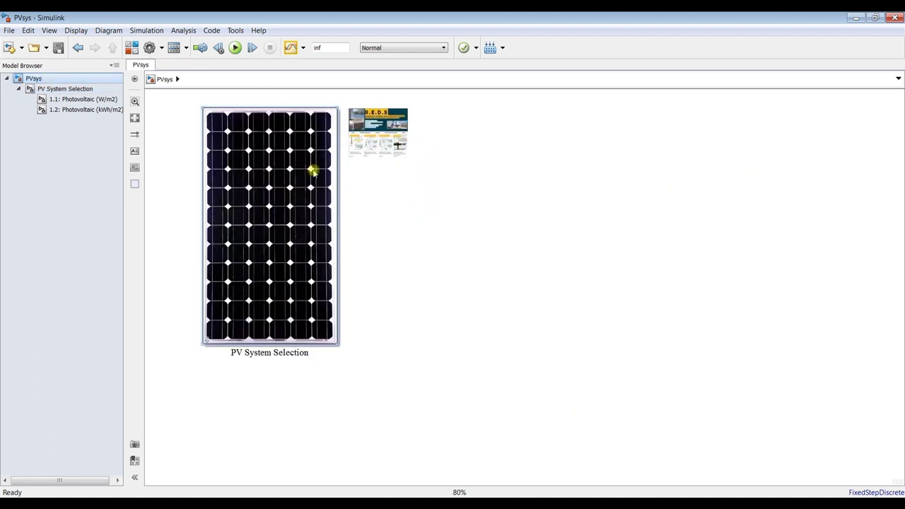
pyautogui.doubleClick(286, 155)
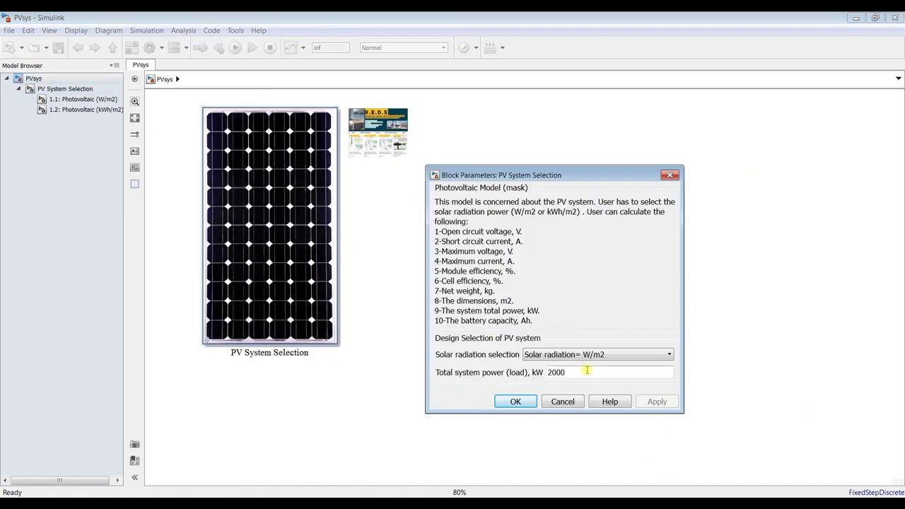
pyautogui.click(515, 401)
# - Open the block parameters of 1.1: Photovoltaic (W/m2) from the PV System Selection diagram
pyautogui.click(81, 100)
pyautogui.press('Escape')
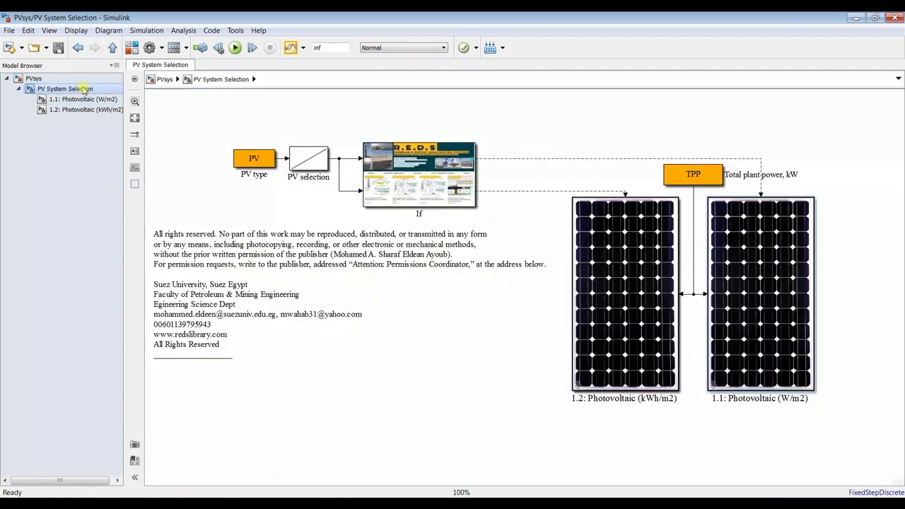
pyautogui.doubleClick(742, 221)
pyautogui.moveTo(755, 198); pyautogui.dragTo(392, 121)
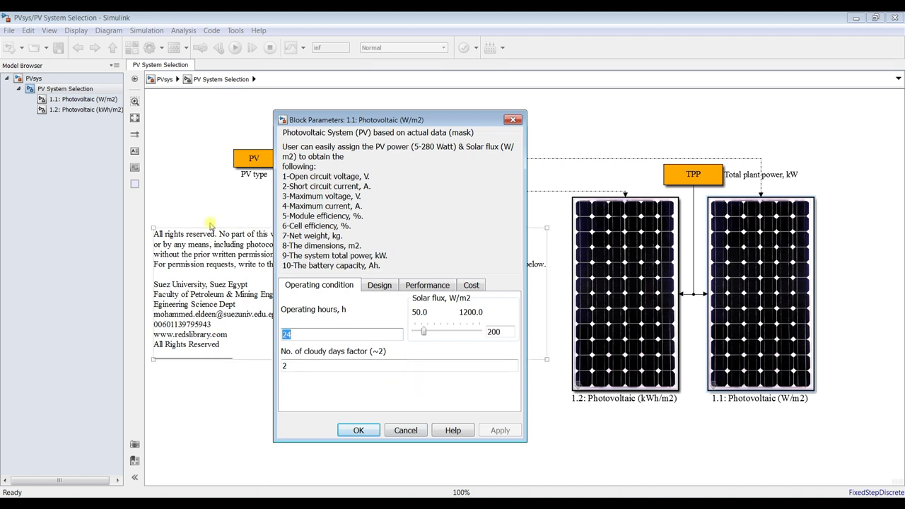
pyautogui.press('Escape')
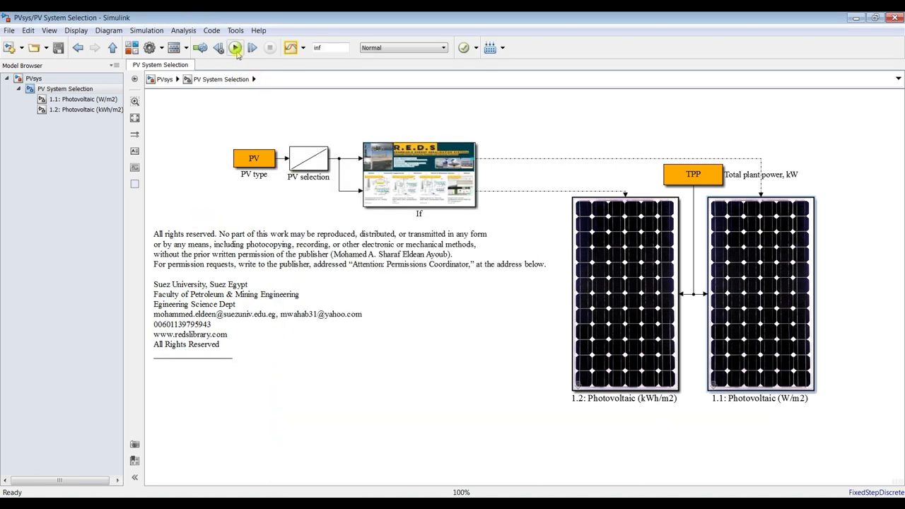
# - Show the 1.1: Photovoltaic (W/m2) diagram and place its parameters dialog clear of most of the result displays
pyautogui.click(94, 101)
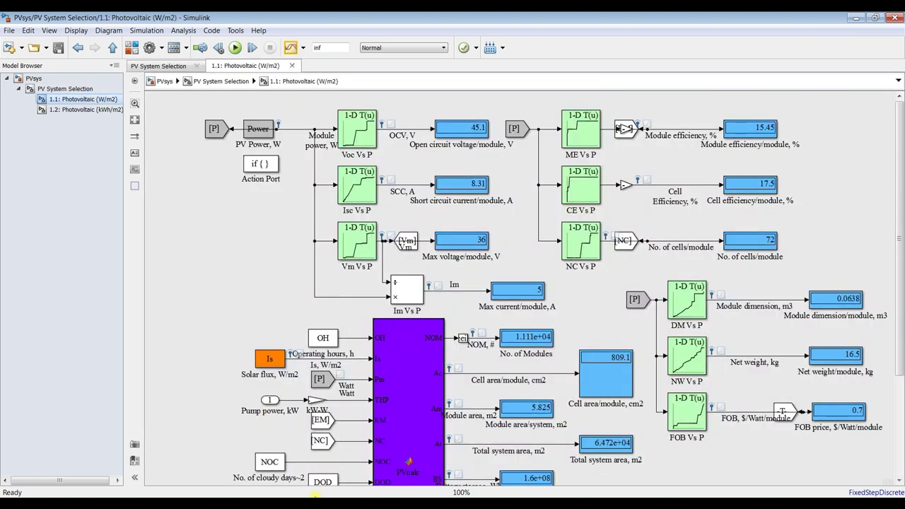
pyautogui.moveTo(314, 497)
pyautogui.click(332, 484)
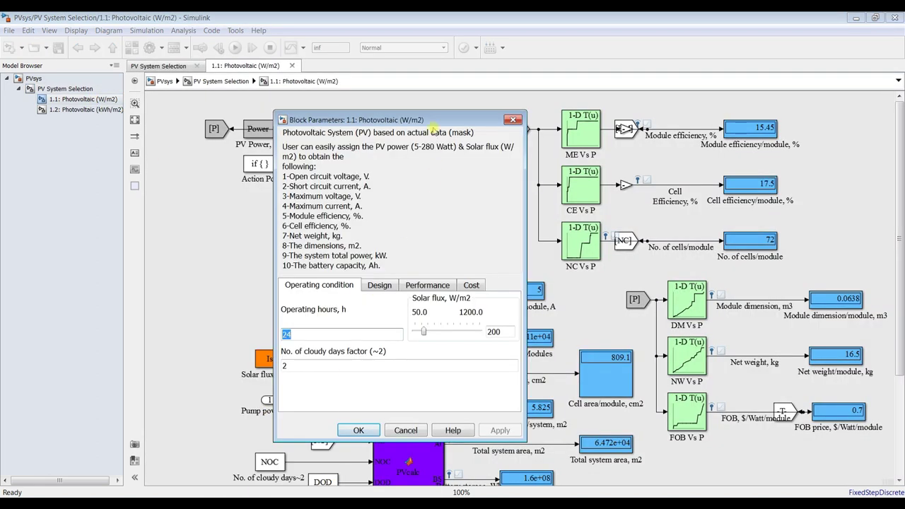
pyautogui.moveTo(430, 120); pyautogui.dragTo(239, 136)
# - Run the simulation with a stop time of inf and bring the 1.1: Photovoltaic (W/m2) parameters back to the front
pyautogui.press('Escape')
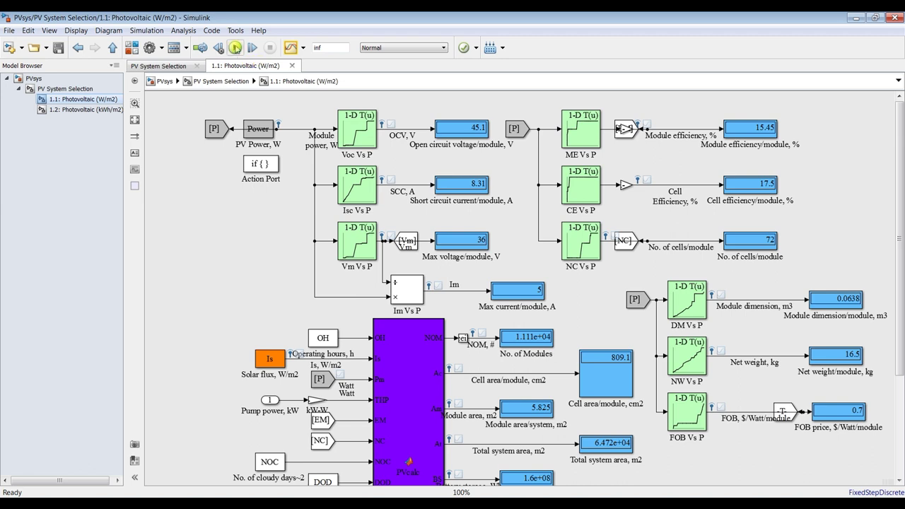
pyautogui.click(235, 48)
pyautogui.moveTo(315, 497)
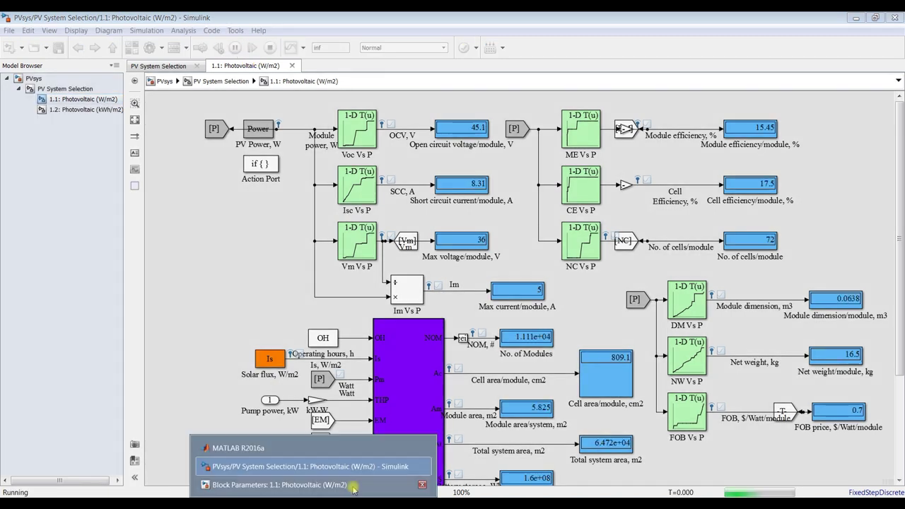
pyautogui.click(332, 483)
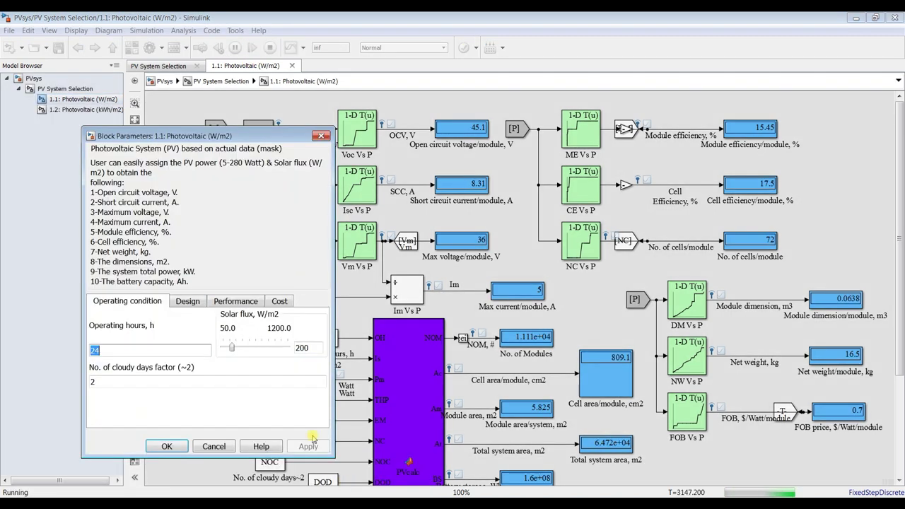
# - Raise the solar flux gradually past 958.5 W/m2 in the operating conditions while the simulation is running
pyautogui.click(234, 348)
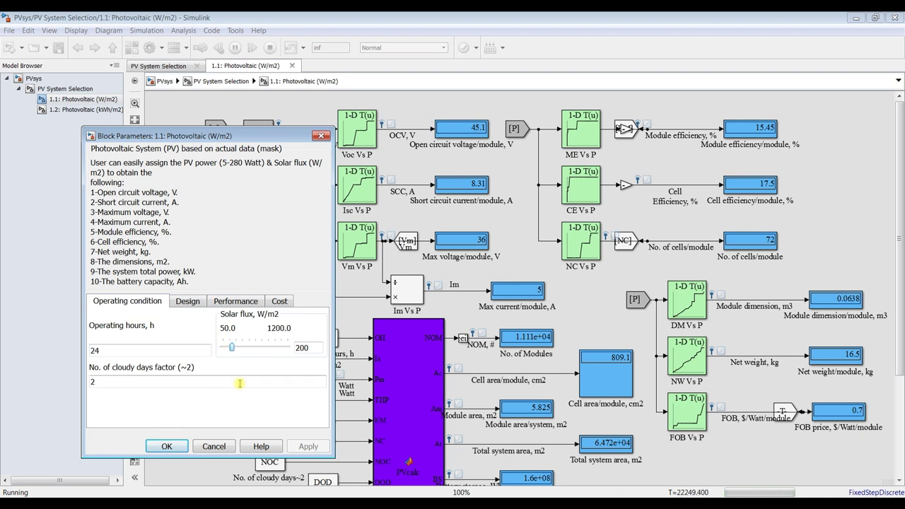
pyautogui.press('Right')
pyautogui.press('Right')
pyautogui.press('Right')
pyautogui.press('Right')
pyautogui.press('Right')
pyautogui.press('Right')
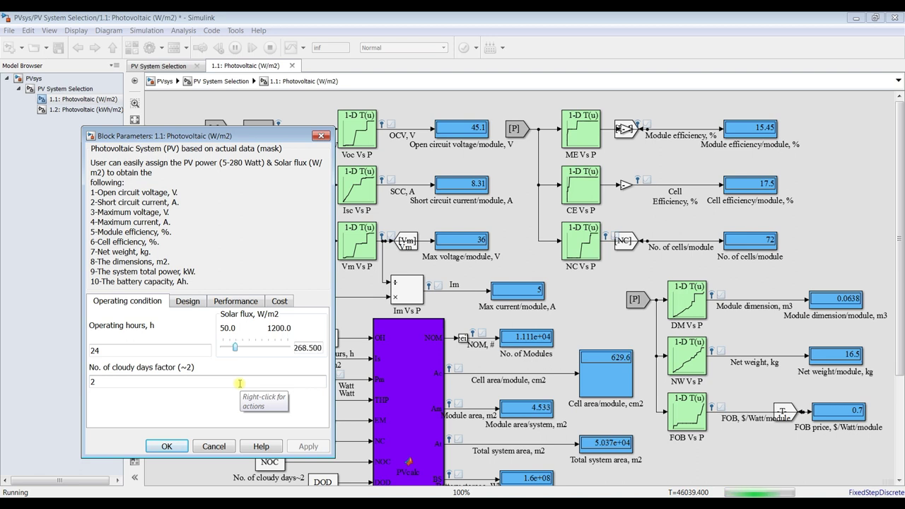
pyautogui.press('Right')
pyautogui.press('Right')
pyautogui.press('Right')
pyautogui.press('Right')
pyautogui.press('Right')
pyautogui.press('Right')
pyautogui.press('Right')
pyautogui.press('Right')
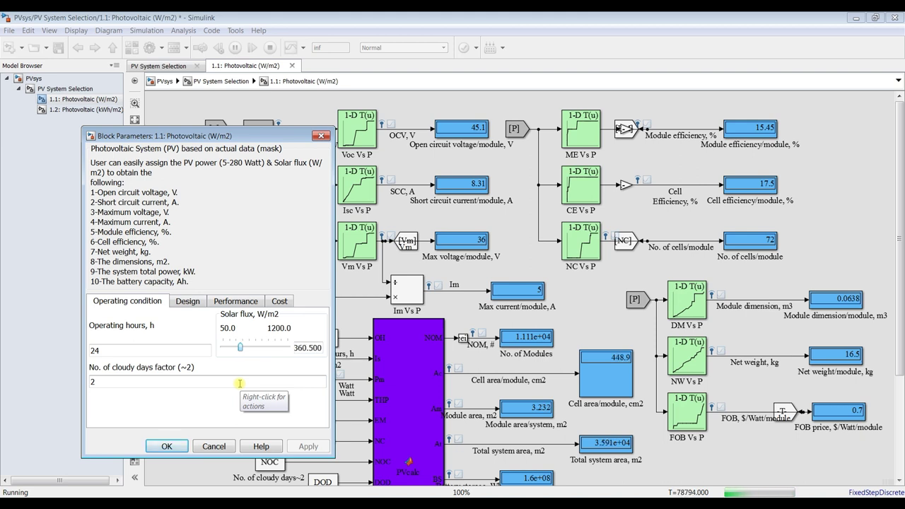
pyautogui.press('Right')
pyautogui.press('Right')
pyautogui.press('Right')
pyautogui.press('Right')
pyautogui.press('Right')
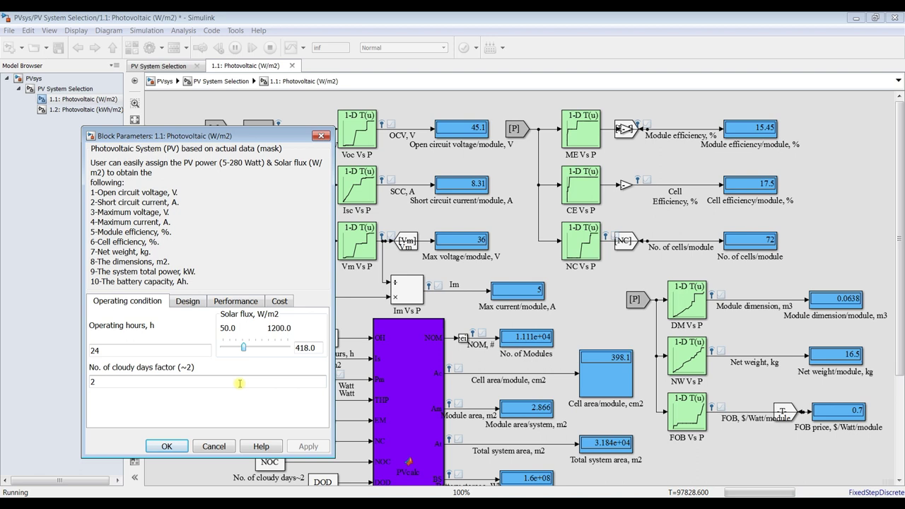
pyautogui.press('Right')
pyautogui.press('Right')
pyautogui.press('Right')
pyautogui.press('Right')
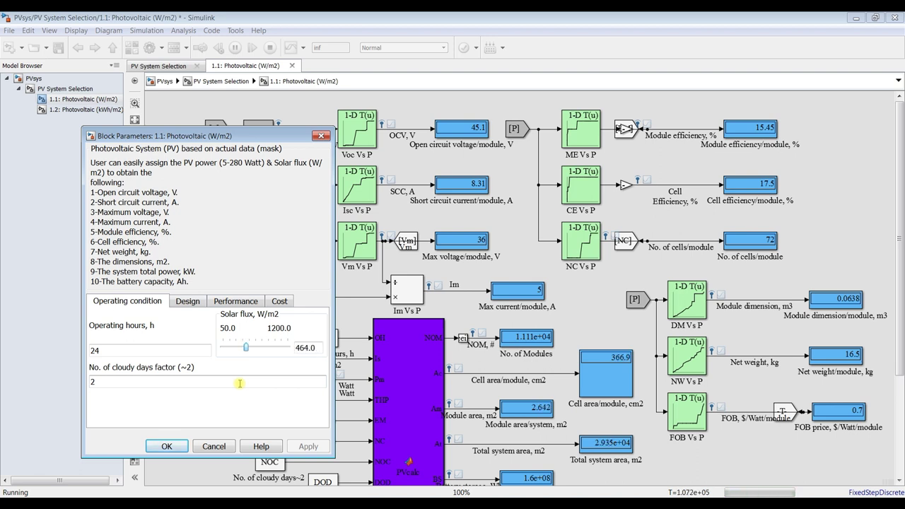
pyautogui.press('Right')
pyautogui.press('Right')
pyautogui.press('Right')
pyautogui.press('Right')
pyautogui.press('Right')
pyautogui.press('Right')
pyautogui.press('Right')
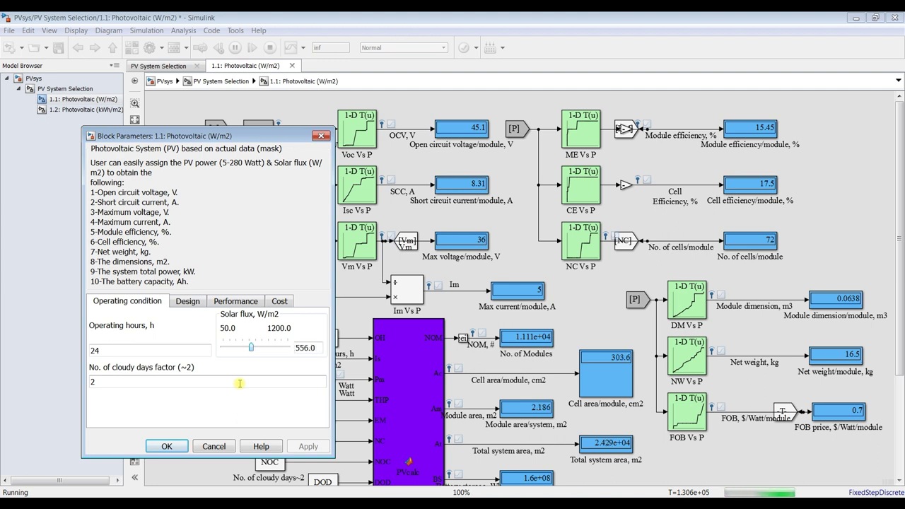
pyautogui.press('Right')
pyautogui.press('Right')
pyautogui.press('Right')
pyautogui.press('Right')
pyautogui.press('Right')
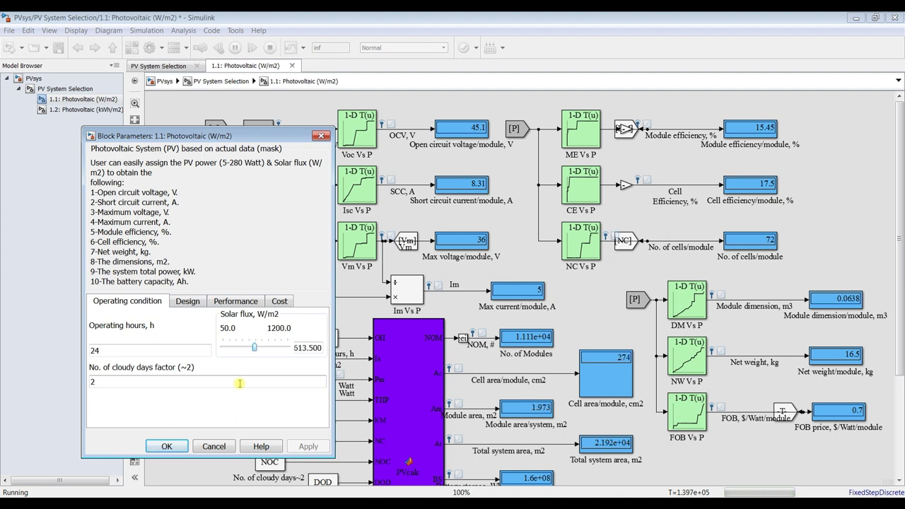
pyautogui.press('Right')
pyautogui.press('Right')
pyautogui.press('Right')
pyautogui.press('Right')
pyautogui.press('Right')
pyautogui.press('Right')
pyautogui.press('Right')
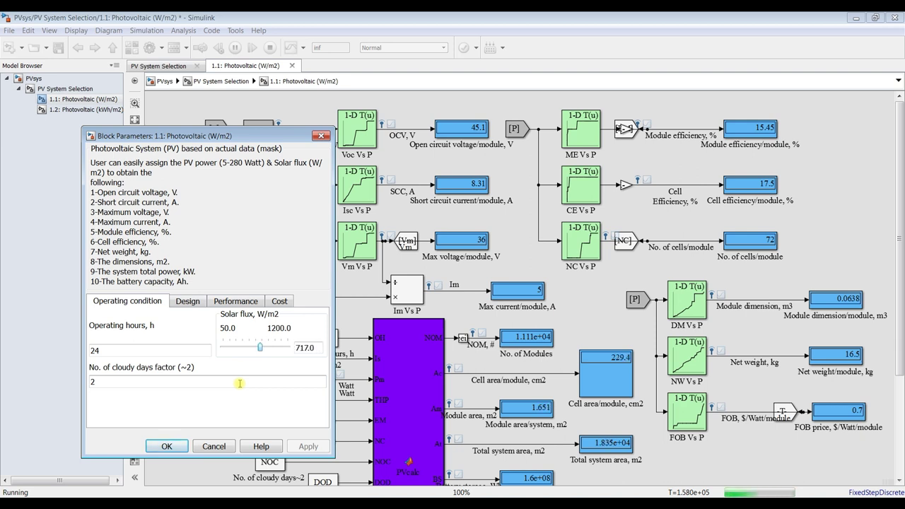
pyautogui.press('Right')
pyautogui.press('Right')
pyautogui.press('Right')
pyautogui.press('Right')
pyautogui.press('Right')
pyautogui.press('Right')
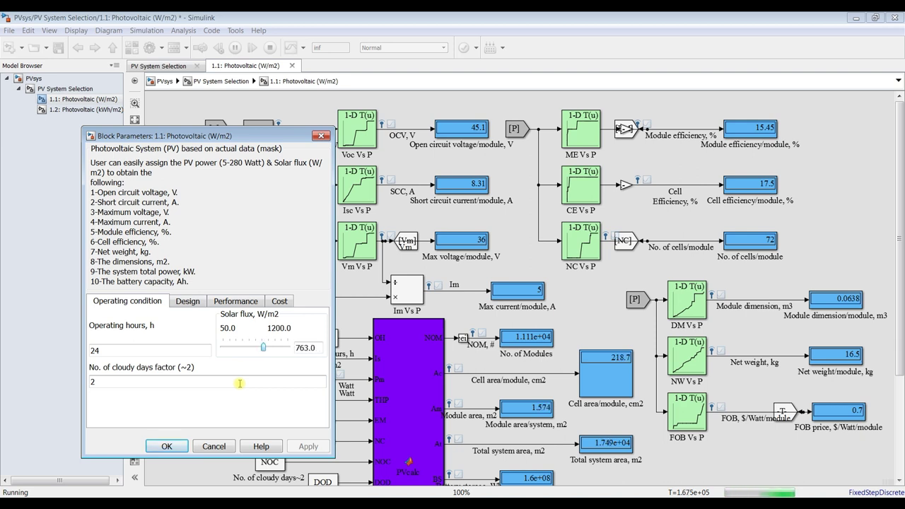
pyautogui.press('Right')
pyautogui.press('Right')
pyautogui.press('Right')
pyautogui.press('Right')
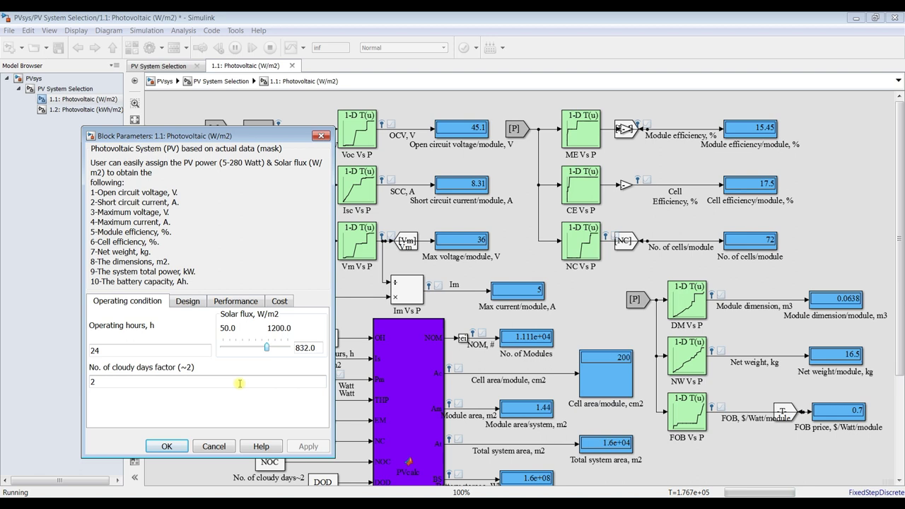
pyautogui.press('Right')
pyautogui.press('Right')
pyautogui.press('Right')
pyautogui.press('Right')
pyautogui.press('Right')
pyautogui.press('Right')
pyautogui.press('Right')
pyautogui.press('Right')
pyautogui.press('Right')
pyautogui.press('Right')
pyautogui.press('Right')
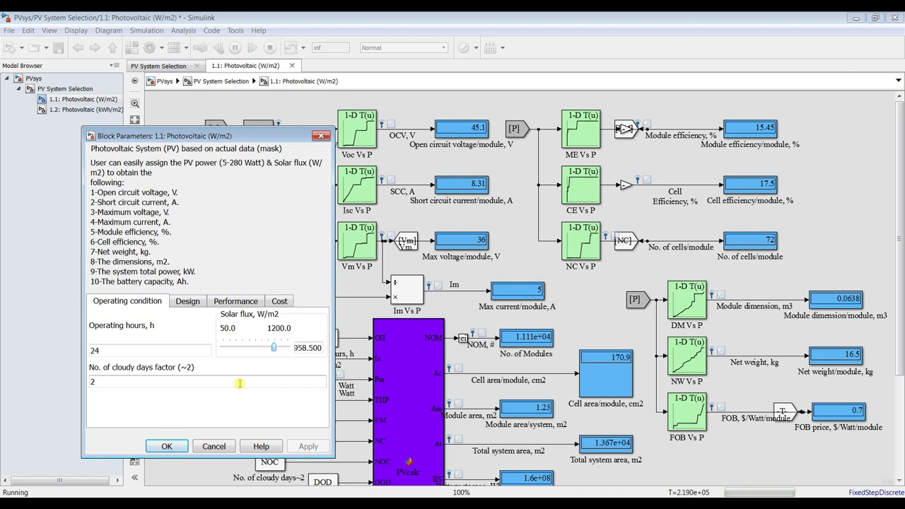
pyautogui.press('Right')
pyautogui.press('Right')
pyautogui.press('Right')
# - Raise the power of module gradually to 280 W in the design parameters while the simulation runs, and accept the block parameters
pyautogui.click(187, 303)
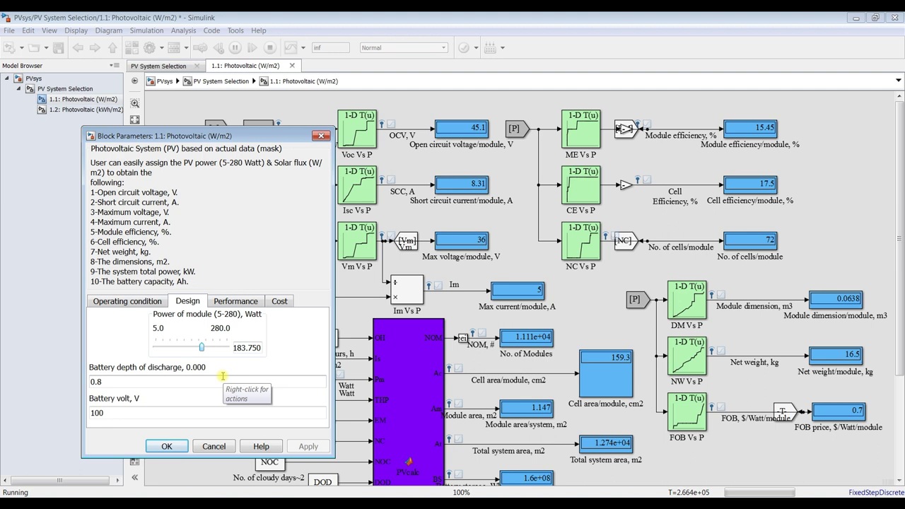
pyautogui.press('Right')
pyautogui.press('Right')
pyautogui.press('Right')
pyautogui.press('Right')
pyautogui.press('Right')
pyautogui.press('Right')
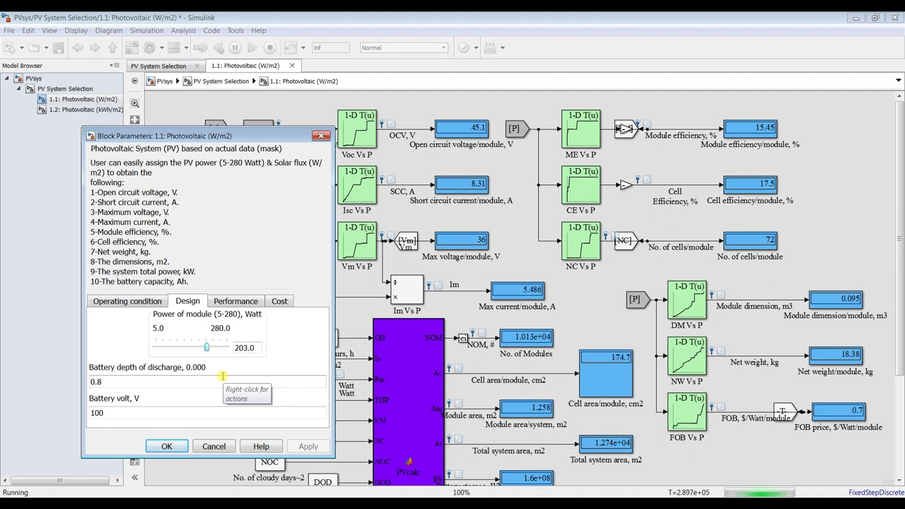
pyautogui.press('Right')
pyautogui.press('Right')
pyautogui.press('Right')
pyautogui.press('Right')
pyautogui.press('Right')
pyautogui.press('Right')
pyautogui.press('Right')
pyautogui.press('Right')
pyautogui.press('Right')
pyautogui.press('Right')
pyautogui.press('Right')
pyautogui.press('Right')
pyautogui.press('Right')
pyautogui.press('Right')
pyautogui.press('Right')
pyautogui.press('Right')
pyautogui.press('Right')
pyautogui.press('Right')
pyautogui.press('Right')
pyautogui.press('Right')
pyautogui.press('Right')
pyautogui.press('Right')
pyautogui.press('Right')
pyautogui.press('Right')
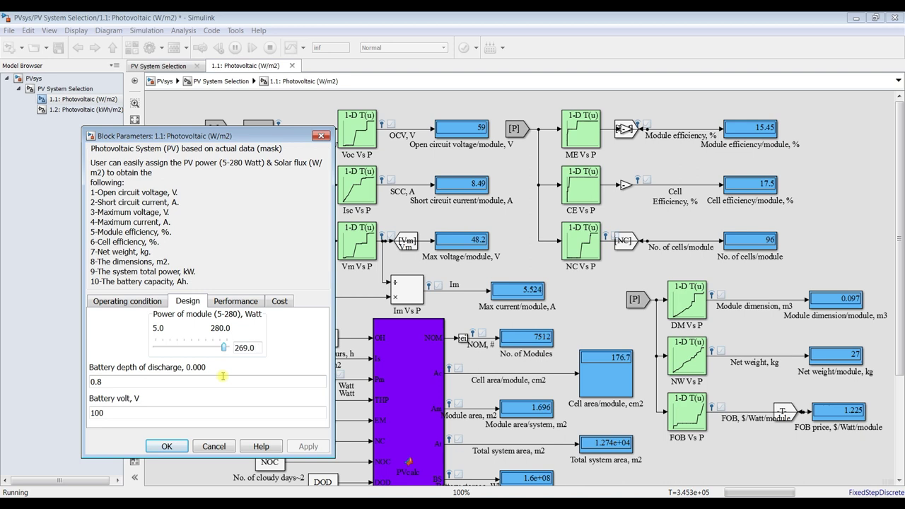
pyautogui.press('Right')
pyautogui.press('Right')
pyautogui.press('Right')
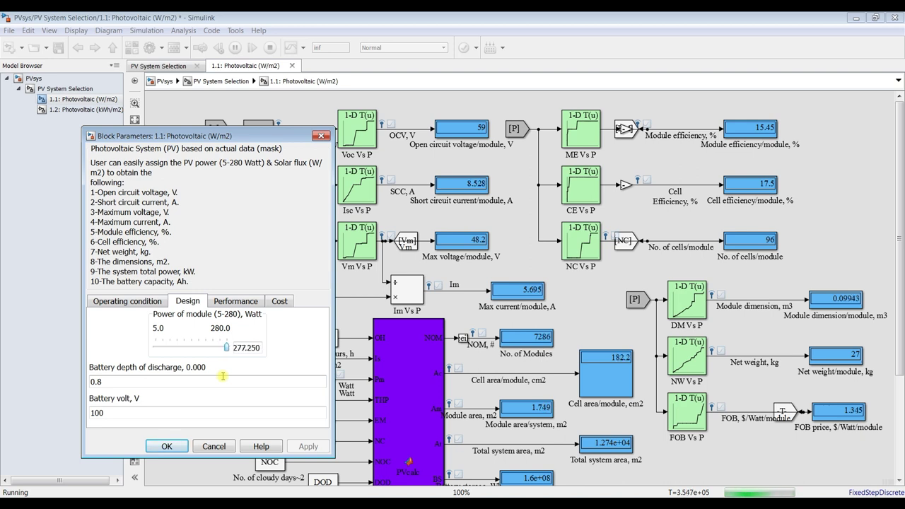
pyautogui.press('Right')
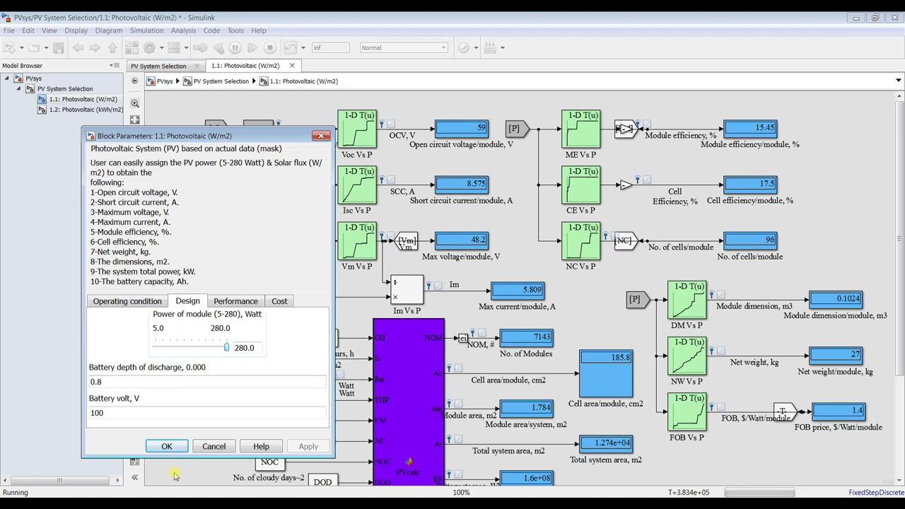
pyautogui.click(172, 447)
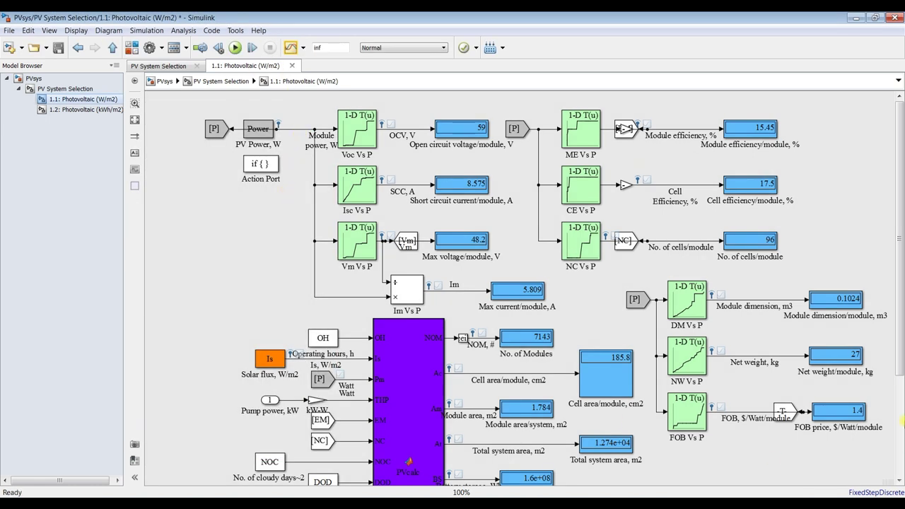
# - Open the Simulation Data Inspector full screen and enlarge the signal list to show all Run 2 signals
pyautogui.click(290, 48)
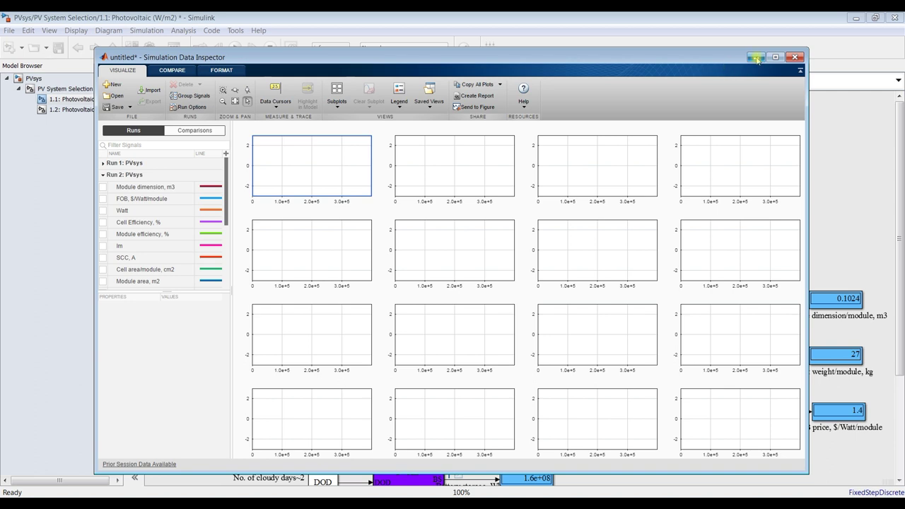
pyautogui.click(776, 58)
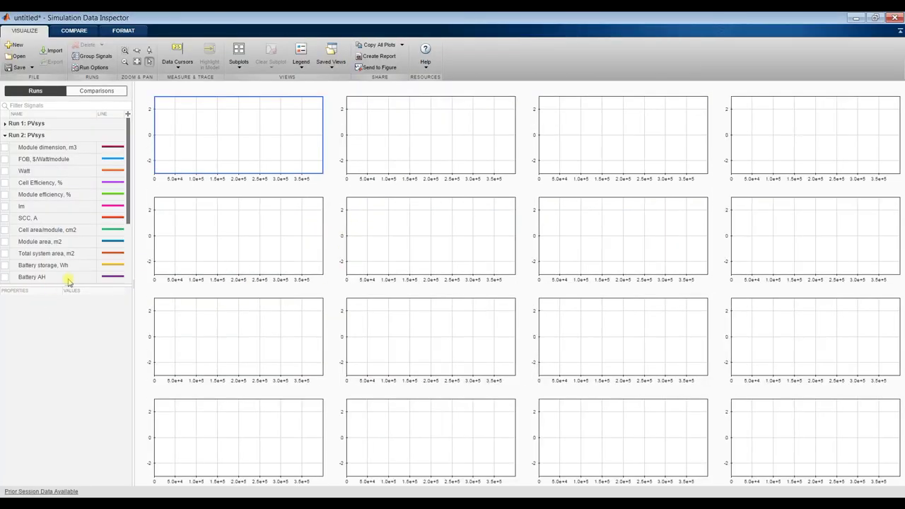
pyautogui.moveTo(67, 285); pyautogui.dragTo(70, 449)
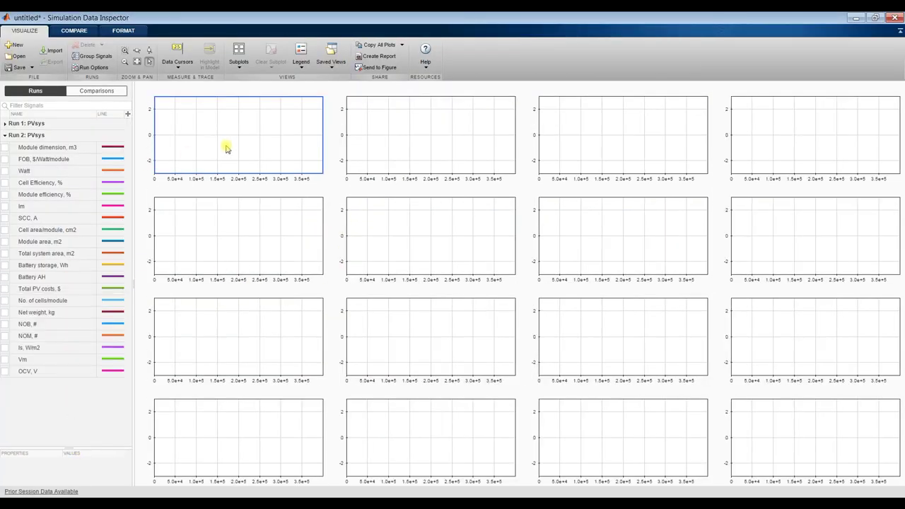
# - Plot Run 2's Module dimension, FOB, Watt and Cell Efficiency in the four first-row subplots, one signal each
pyautogui.click(5, 147)
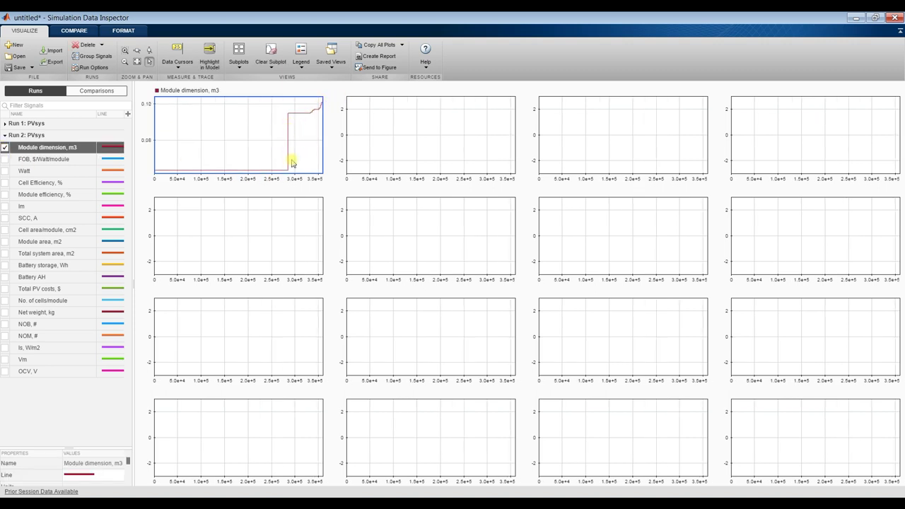
pyautogui.click(357, 125)
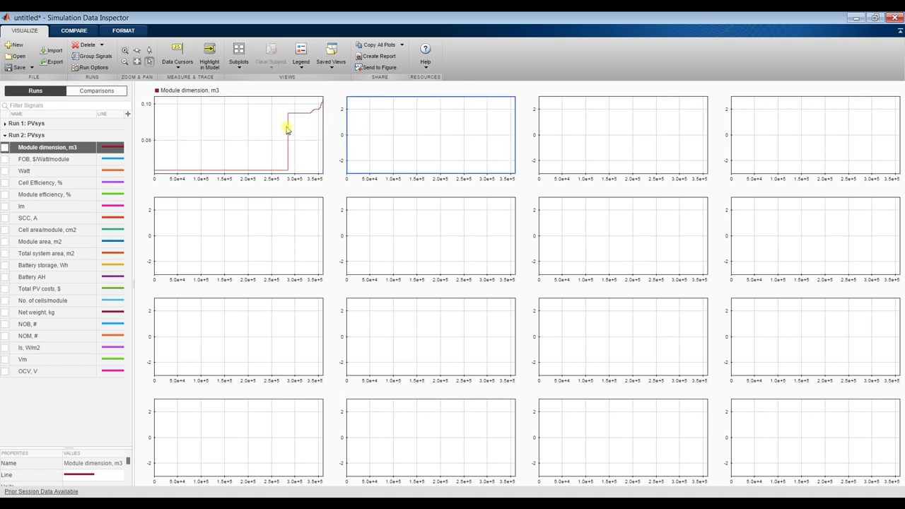
pyautogui.click(5, 161)
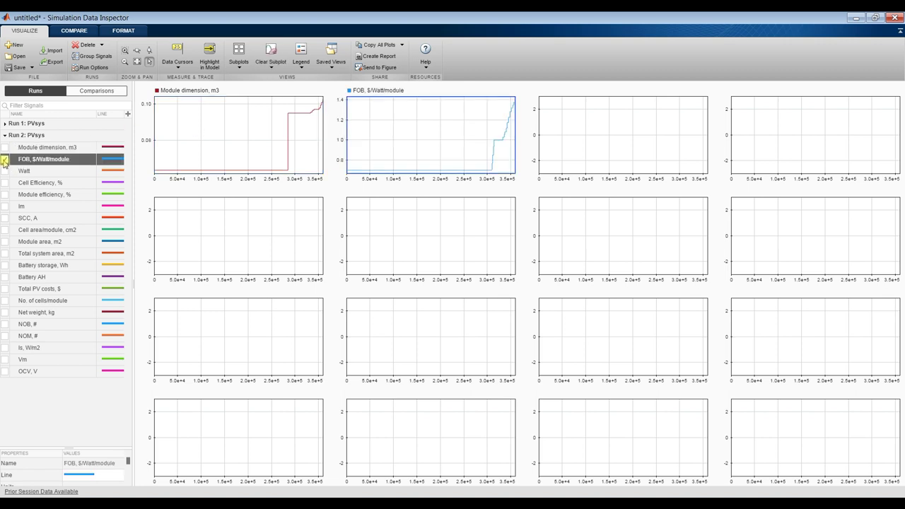
pyautogui.click(600, 131)
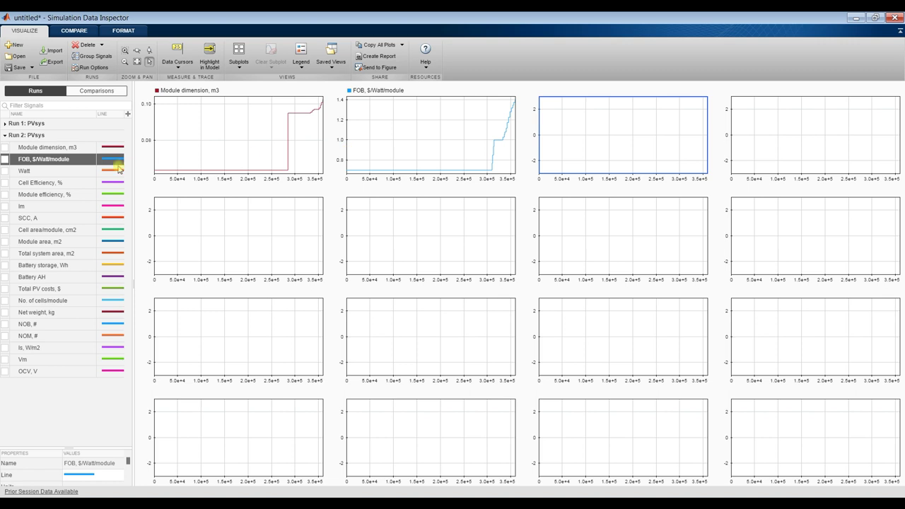
pyautogui.click(5, 171)
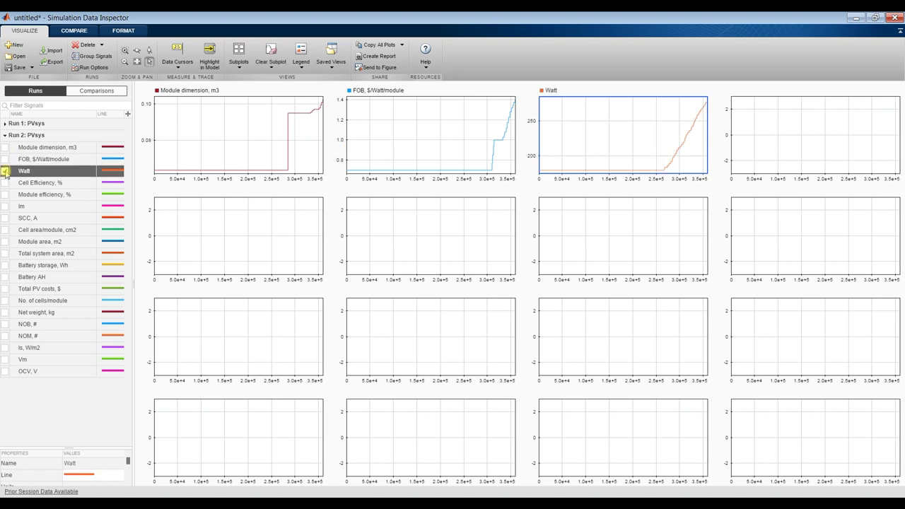
pyautogui.click(835, 134)
pyautogui.click(6, 183)
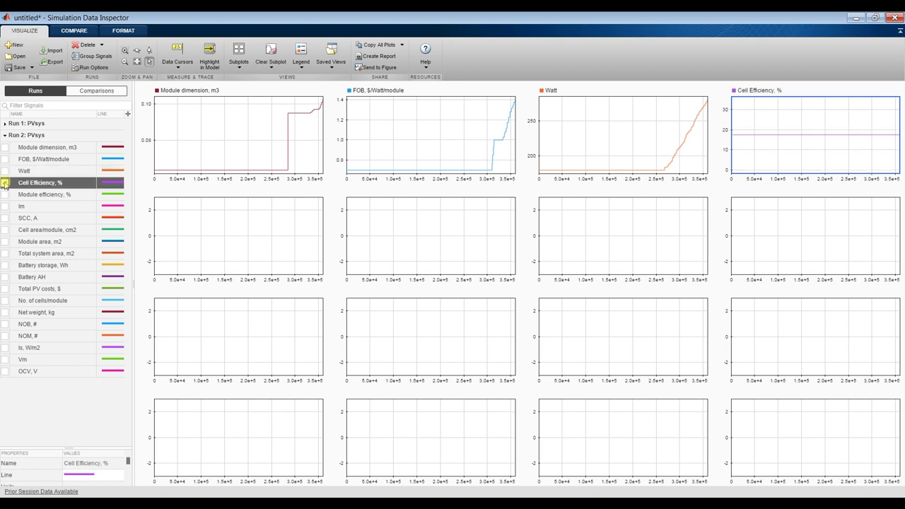
pyautogui.click(233, 231)
pyautogui.click(5, 195)
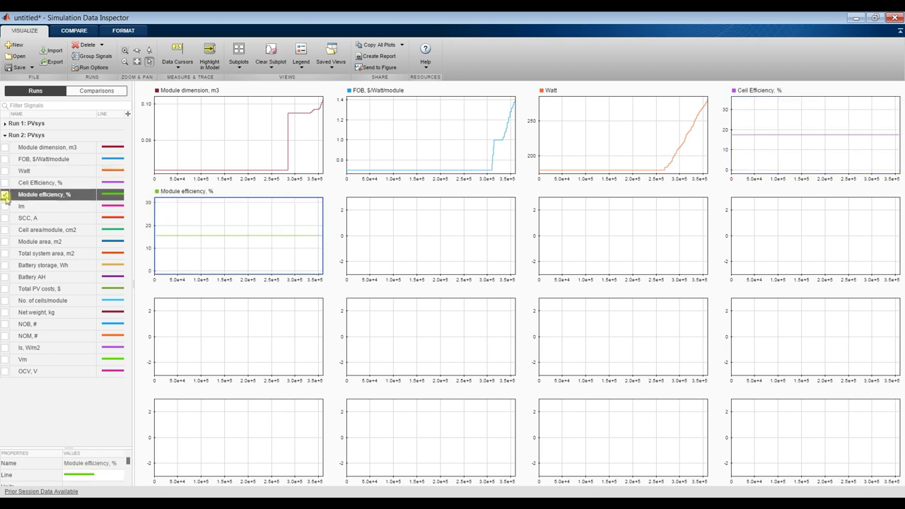
pyautogui.click(5, 195)
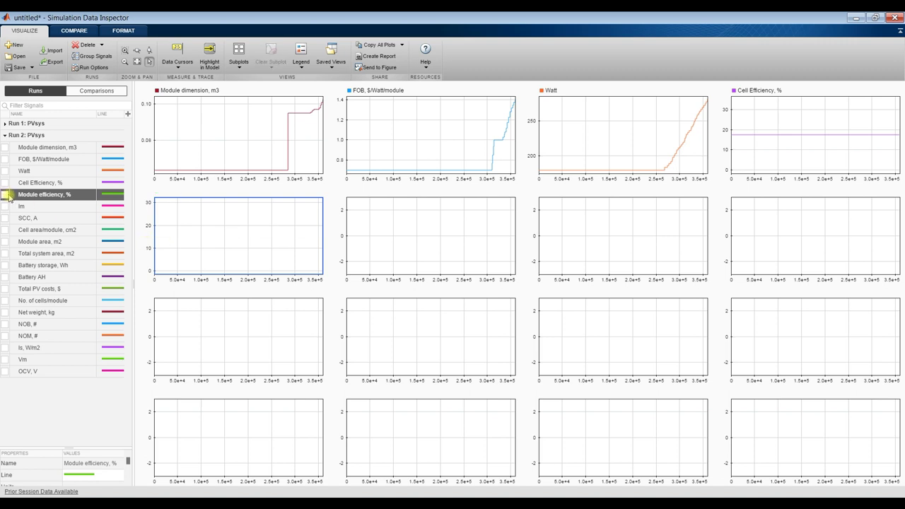
# - Add Run 2's Module efficiency, % signal to the subplot that holds Cell Efficiency, %
pyautogui.click(723, 124)
pyautogui.click(5, 195)
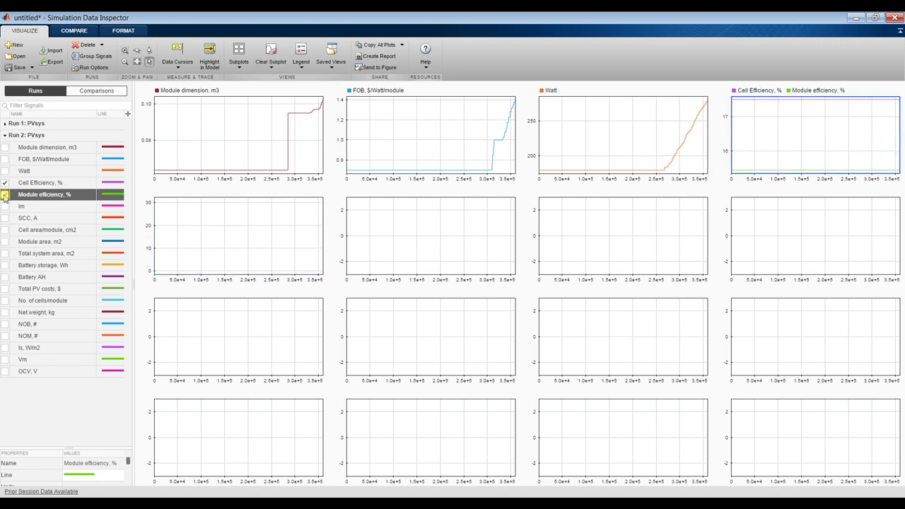
# - Plot Im, Cell area/module, Module area and Total system area from Run 2 in the four second-row subplots, one signal each
pyautogui.click(225, 248)
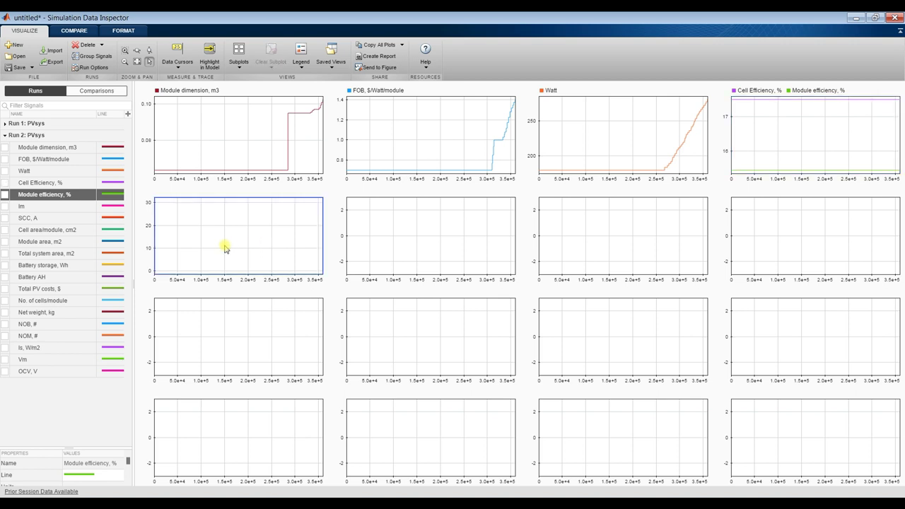
pyautogui.click(6, 206)
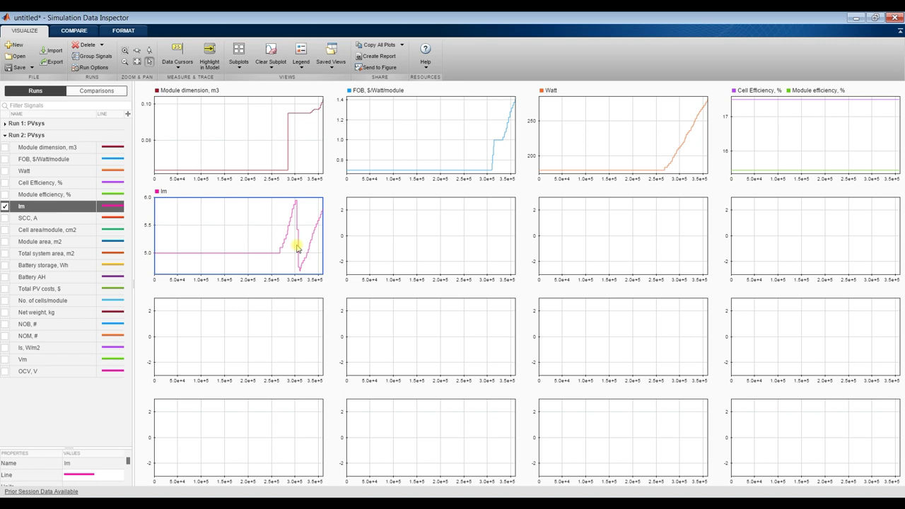
pyautogui.click(377, 225)
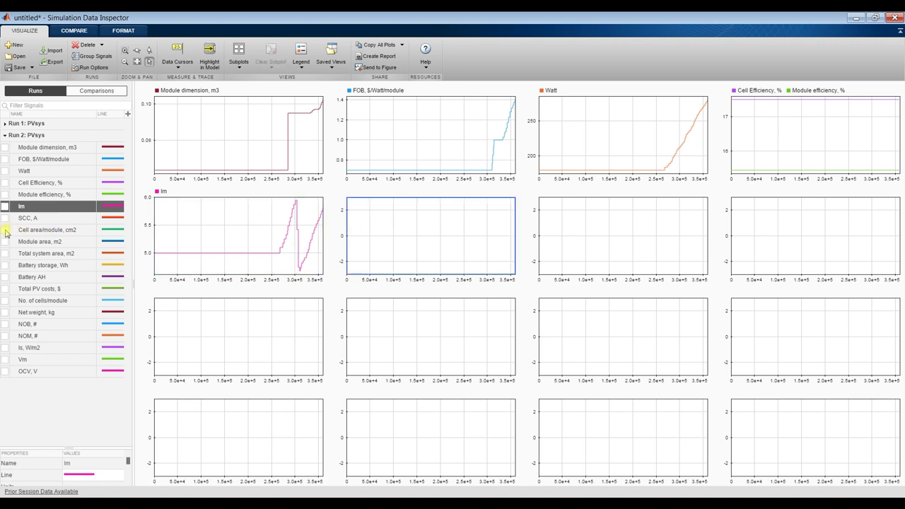
pyautogui.click(5, 231)
pyautogui.click(6, 231)
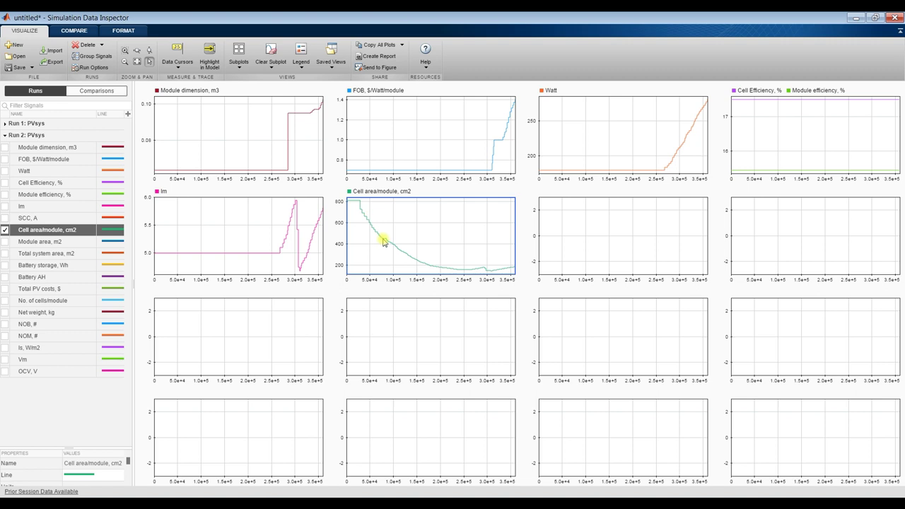
pyautogui.click(636, 223)
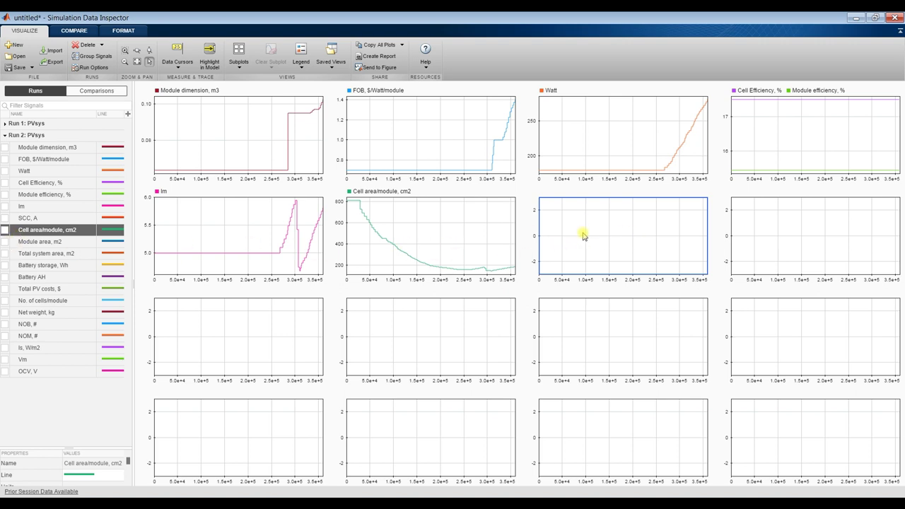
pyautogui.click(5, 242)
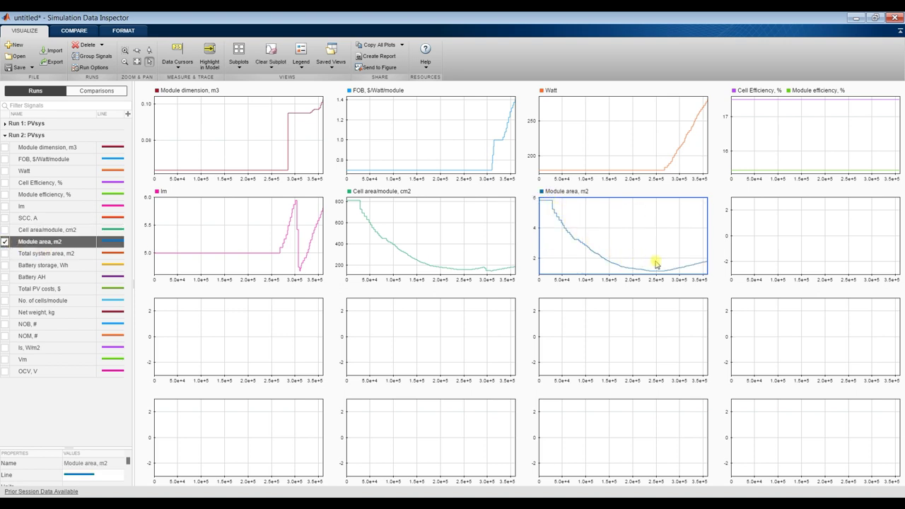
pyautogui.click(812, 248)
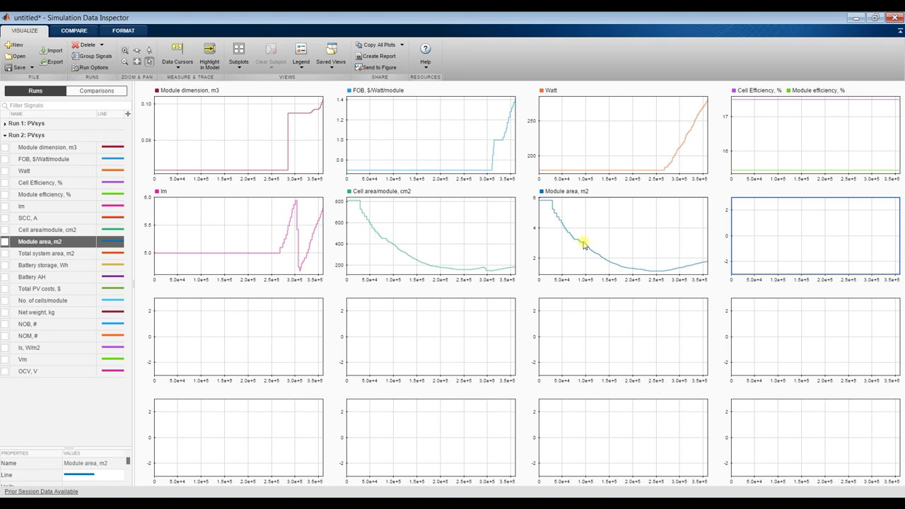
pyautogui.click(5, 253)
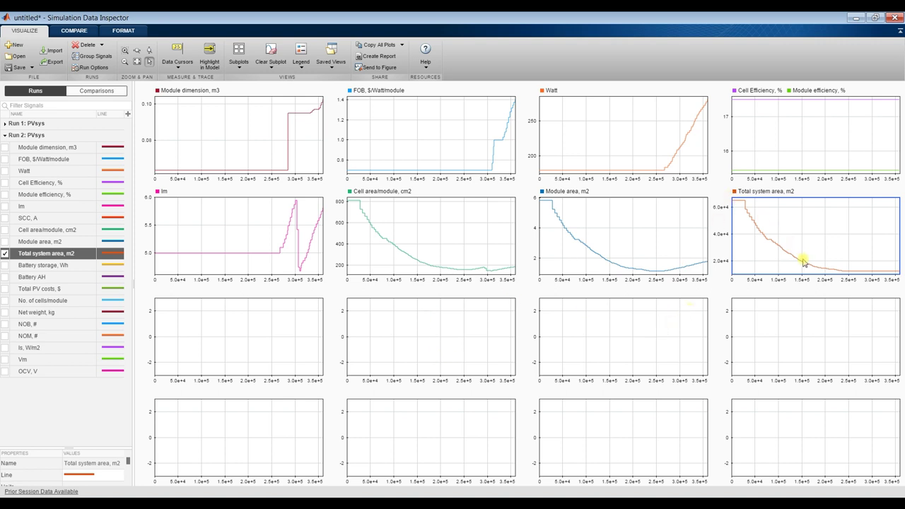
# - Plot Battery storage, Battery AH, Total PV costs and No. of cells/module from Run 2 in the four third-row subplots, one signal each
pyautogui.click(276, 332)
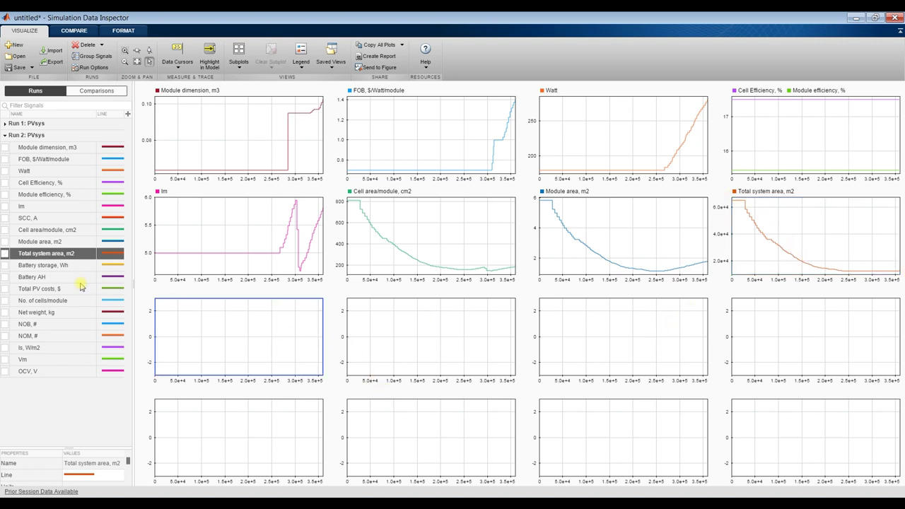
pyautogui.click(5, 266)
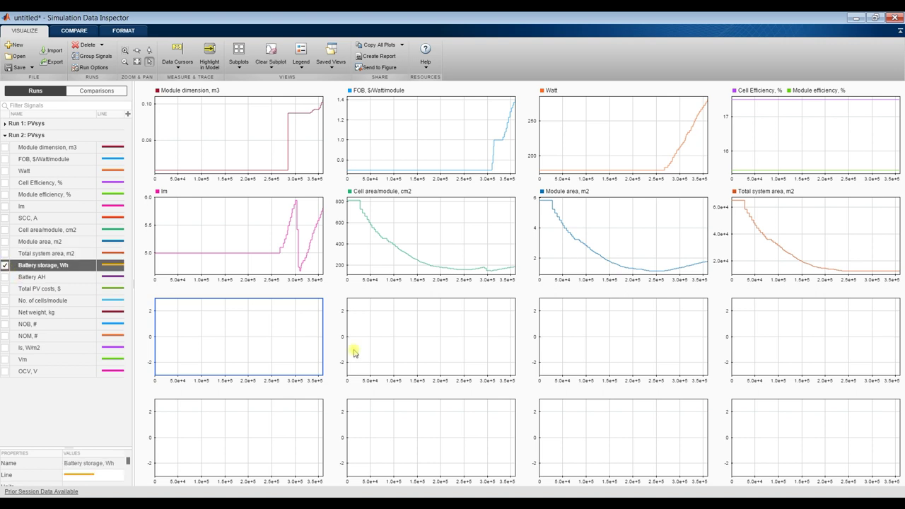
pyautogui.click(415, 330)
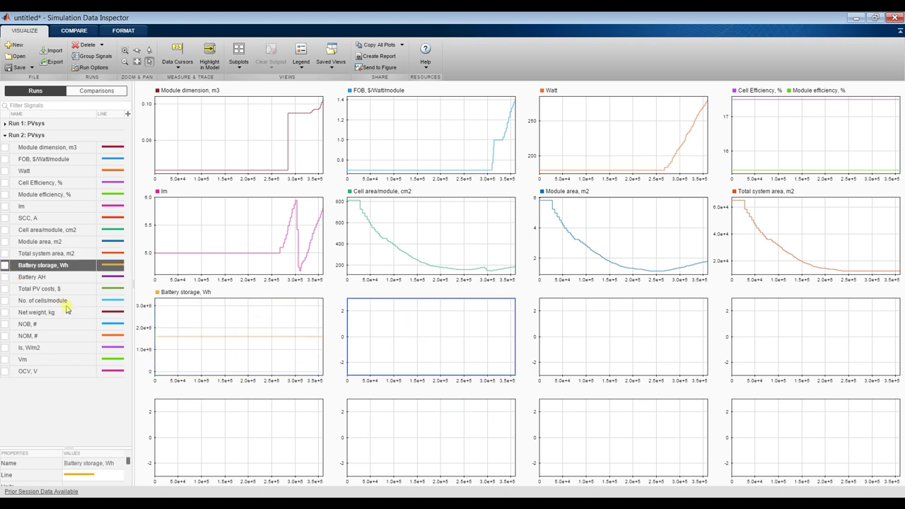
pyautogui.click(5, 277)
pyautogui.click(606, 334)
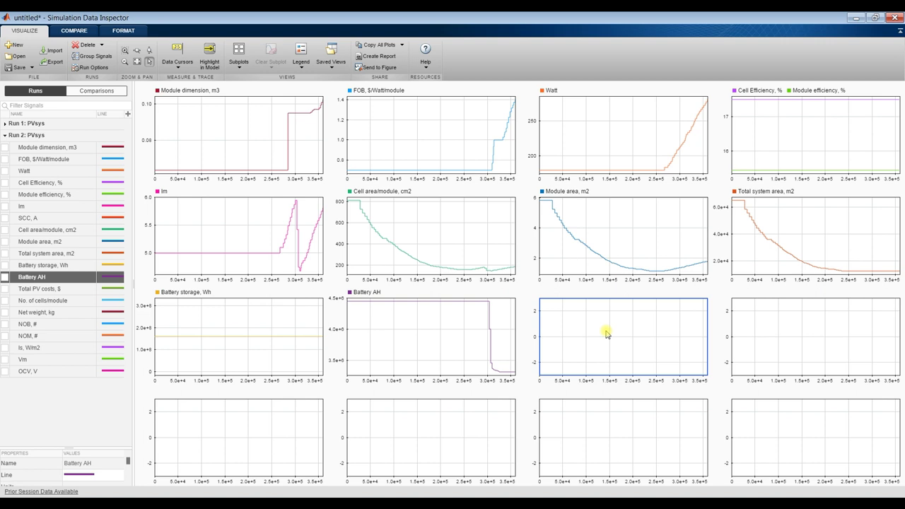
pyautogui.click(5, 289)
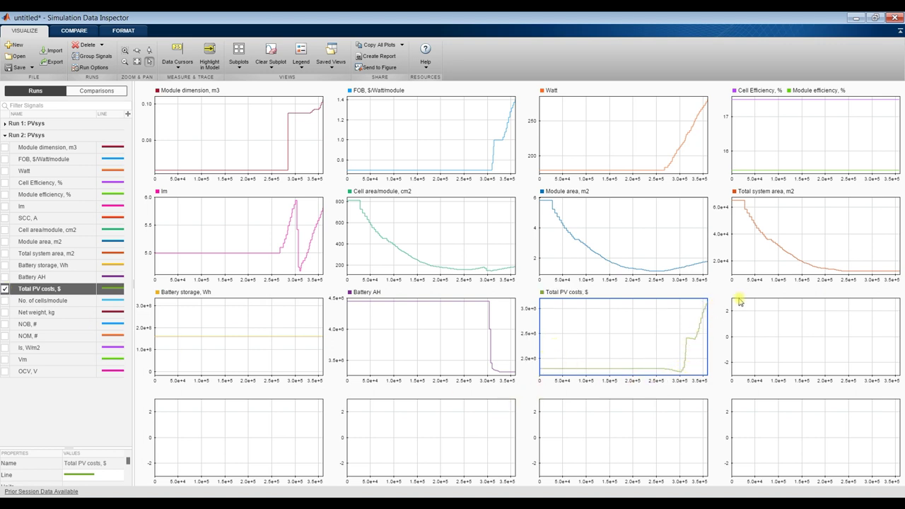
pyautogui.click(776, 333)
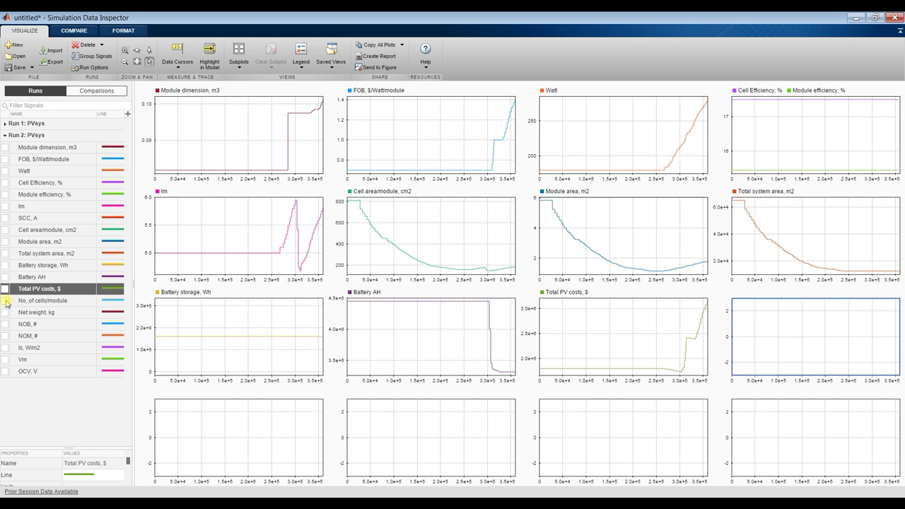
pyautogui.click(6, 301)
# - Plot Net weight, NOB, NOM and Vm from Run 2 in the four fourth-row subplots, one signal each
pyautogui.click(249, 427)
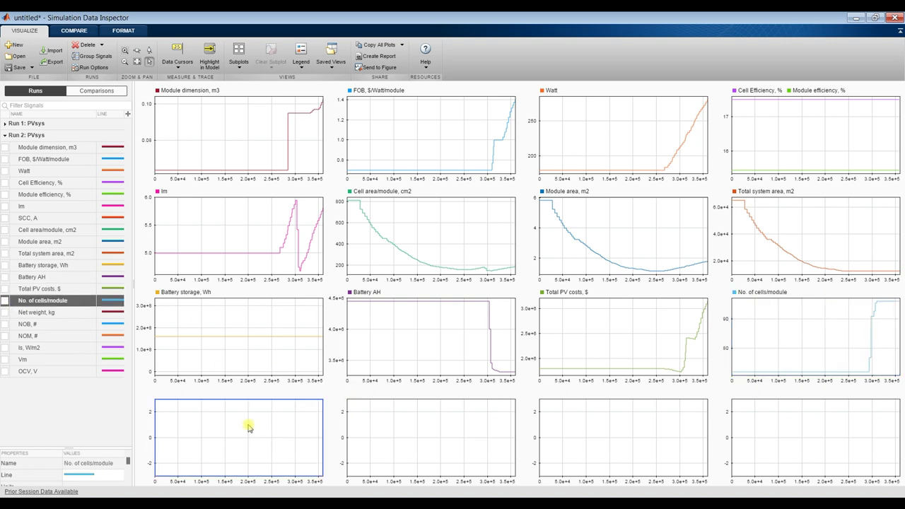
pyautogui.click(5, 313)
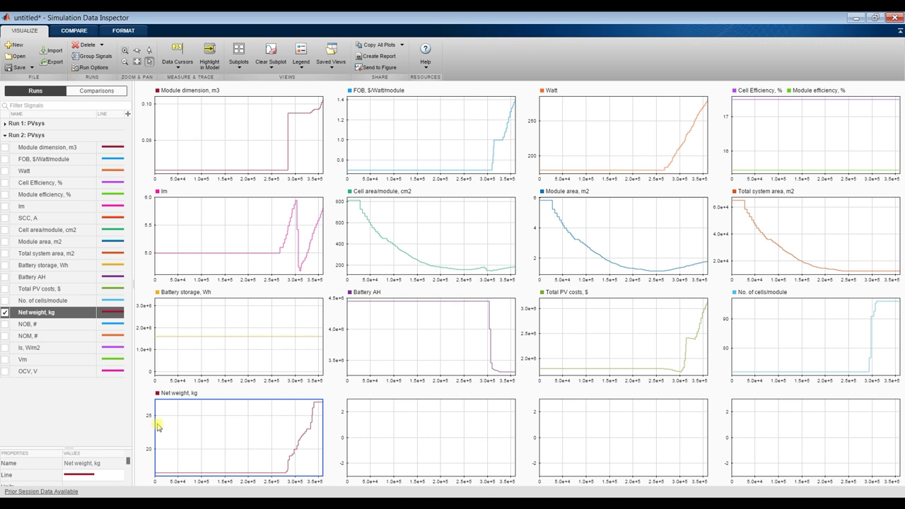
pyautogui.click(370, 425)
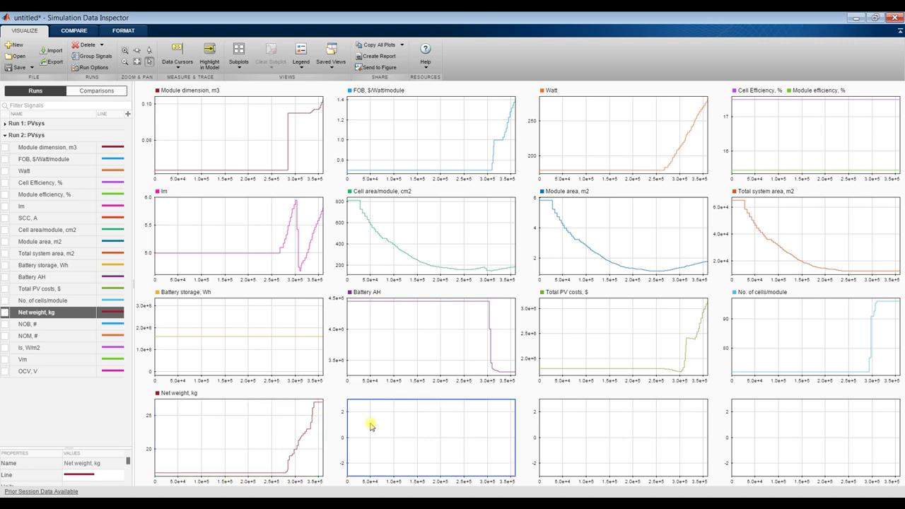
pyautogui.click(6, 324)
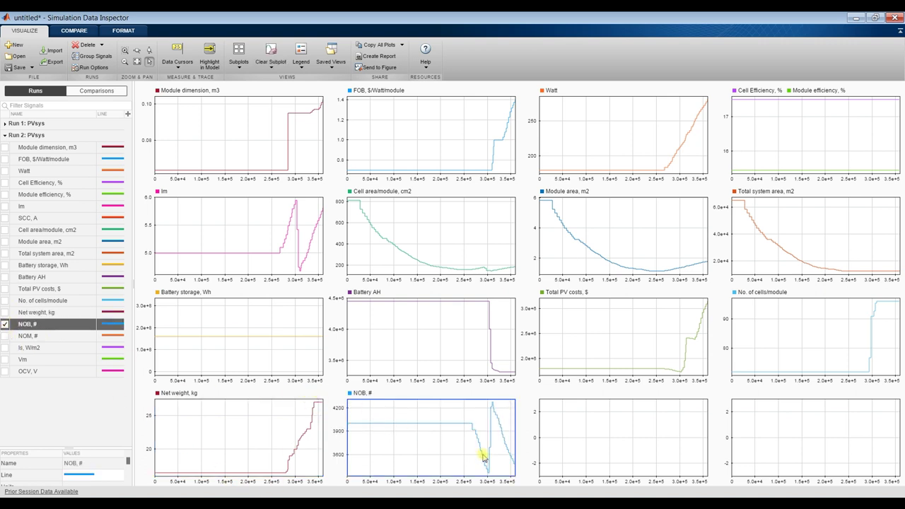
pyautogui.click(563, 429)
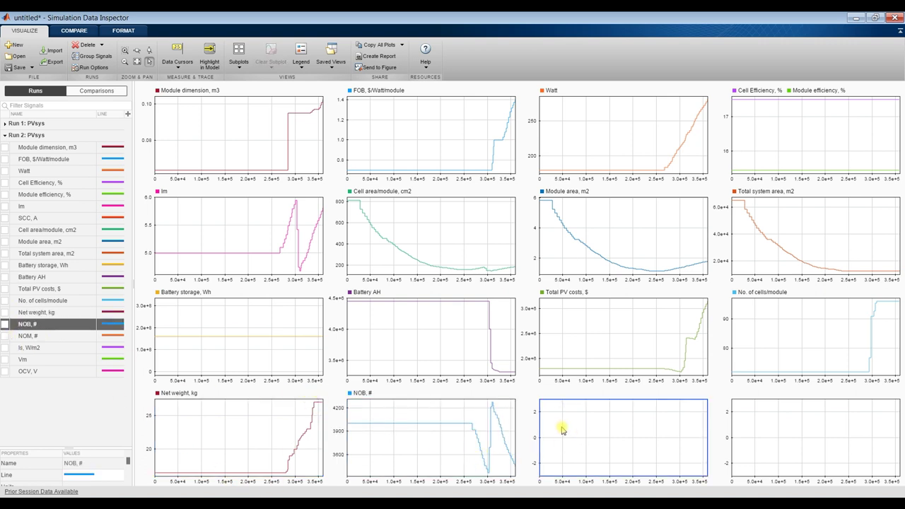
pyautogui.click(5, 336)
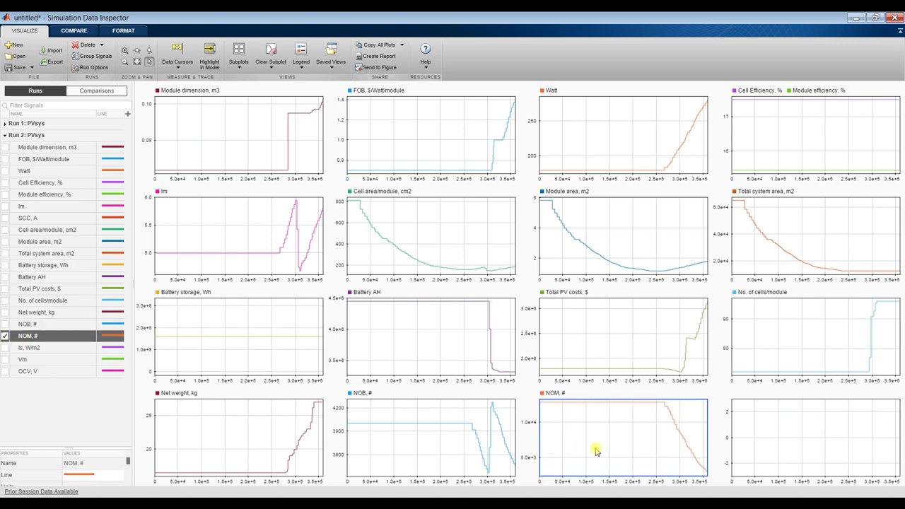
pyautogui.click(774, 435)
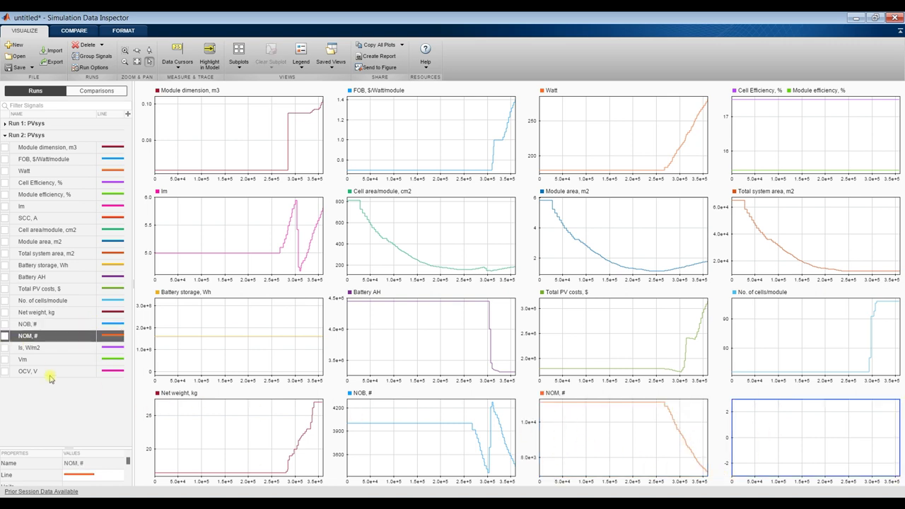
pyautogui.click(5, 359)
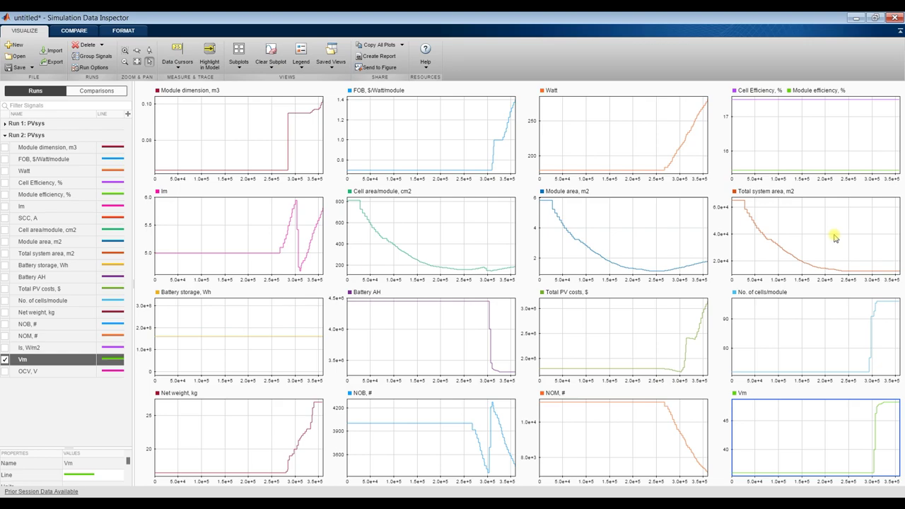
# - Close the Simulation Data Inspector and set the model's simulation stop time to 0
pyautogui.click(895, 20)
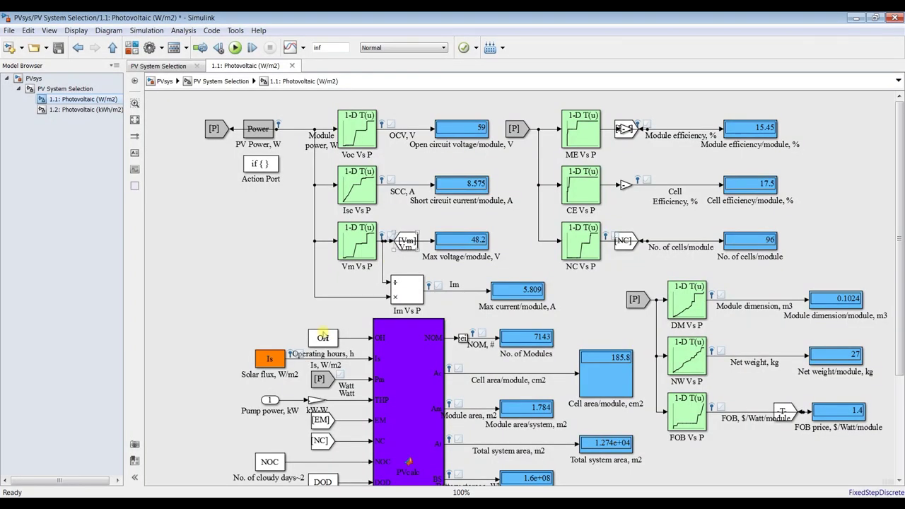
pyautogui.click(332, 47)
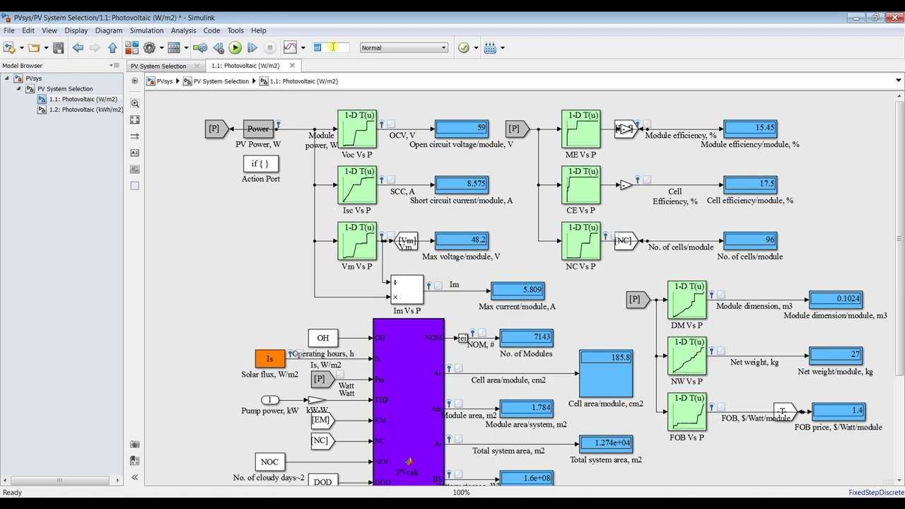
pyautogui.write('0')
# - Set the top-level PV System Selection block's solar radiation selection to kWh/m2 and accept the parameters
pyautogui.click(80, 90)
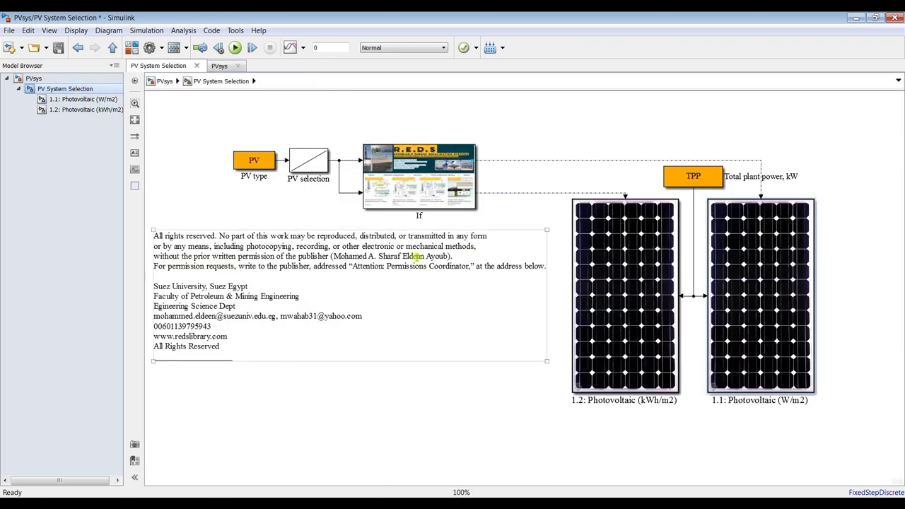
pyautogui.click(33, 78)
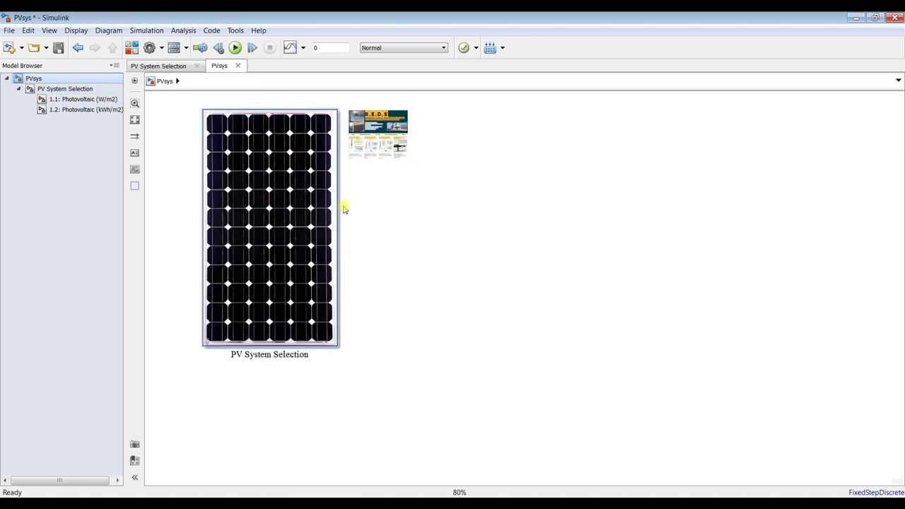
pyautogui.doubleClick(304, 186)
pyautogui.click(563, 357)
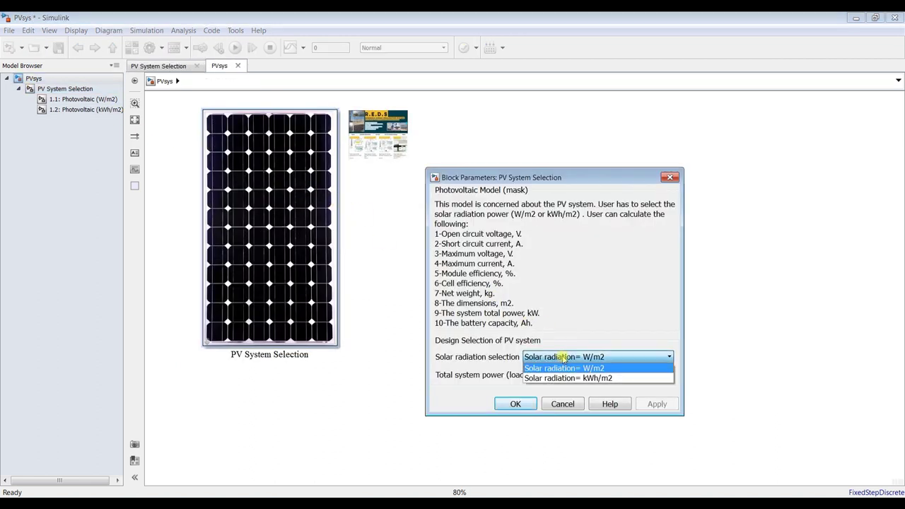
pyautogui.click(573, 378)
pyautogui.click(654, 403)
pyautogui.click(515, 403)
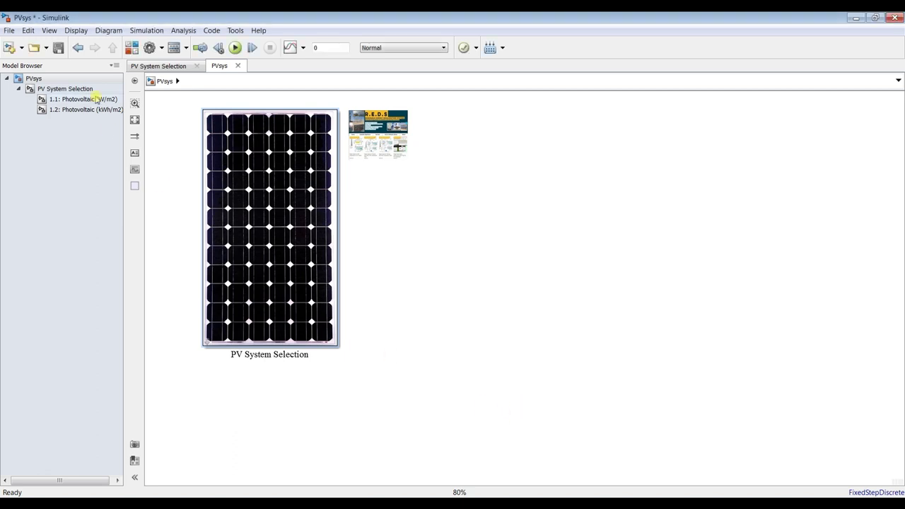
# - Set the 1.2: Photovoltaic (kWh/m2) block's total solar flux to 5 kWh/m2, review its design, performance and cost parameters, and accept them
pyautogui.click(83, 92)
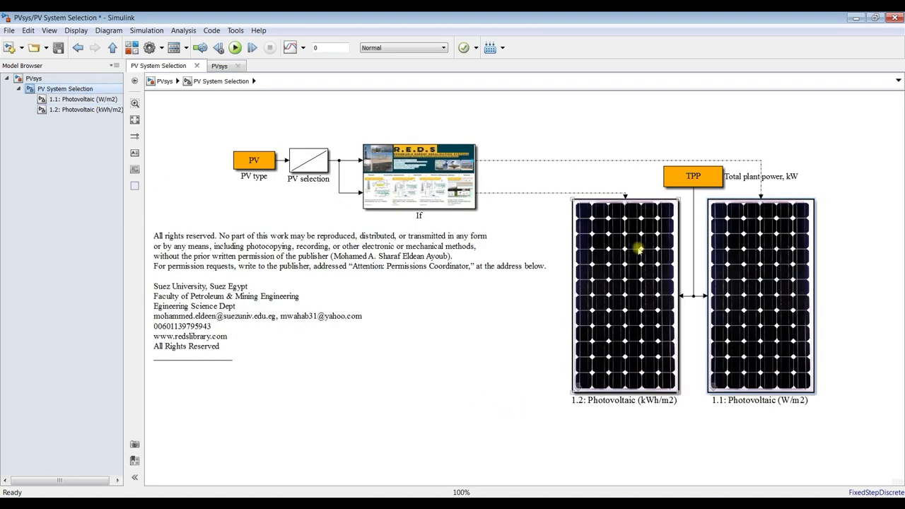
pyautogui.doubleClick(624, 259)
pyautogui.moveTo(574, 194); pyautogui.dragTo(464, 125)
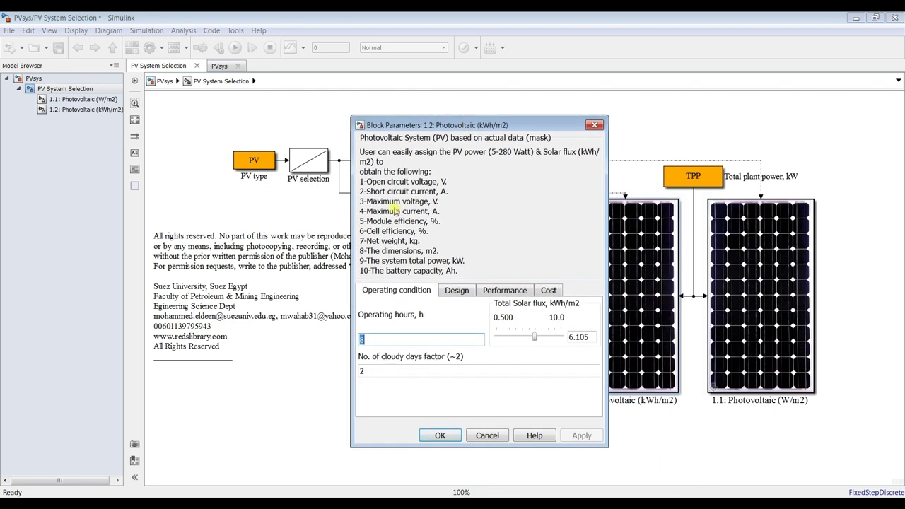
pyautogui.doubleClick(581, 338)
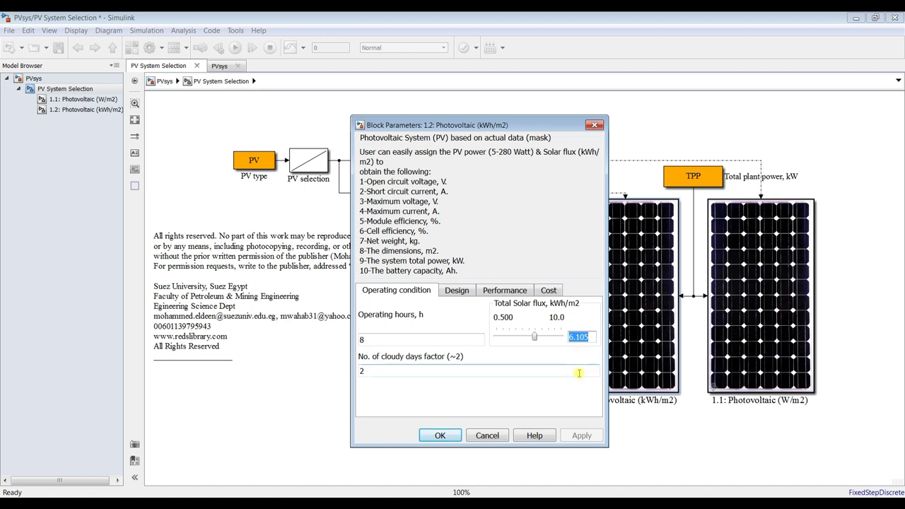
pyautogui.write('5')
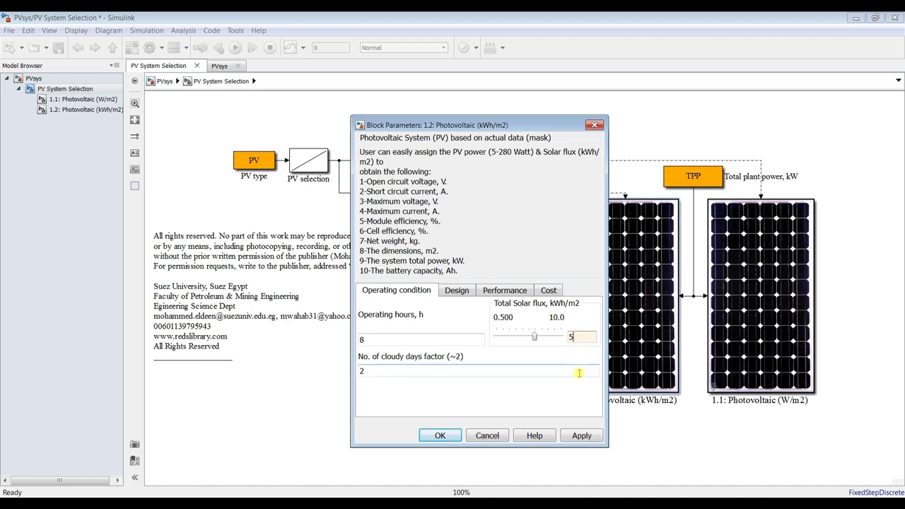
pyautogui.click(578, 436)
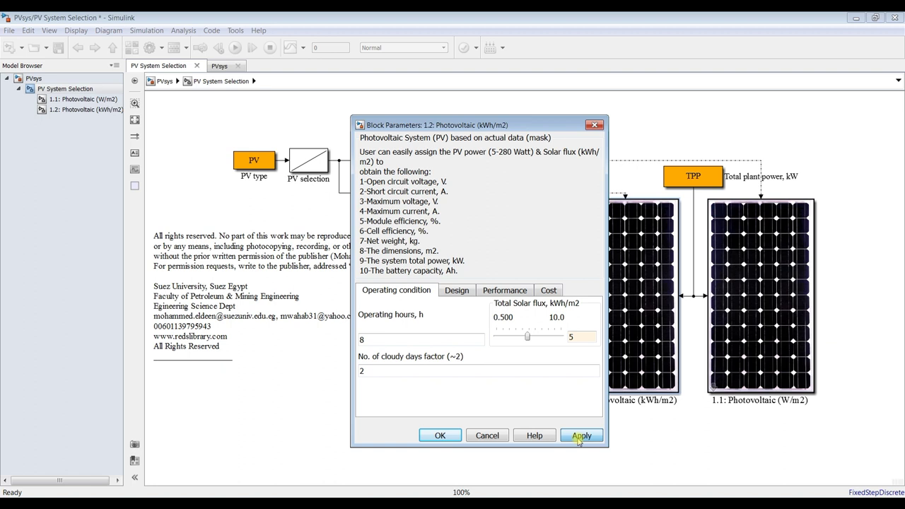
pyautogui.click(578, 436)
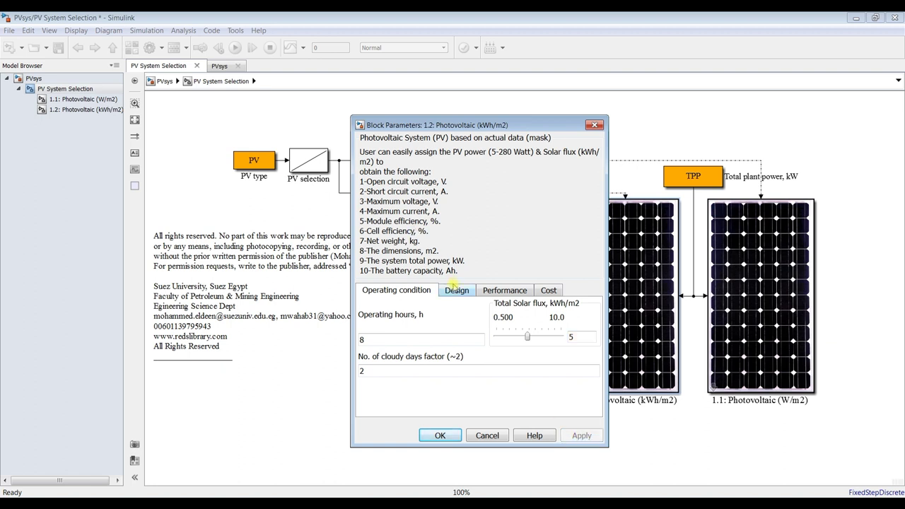
pyautogui.click(454, 290)
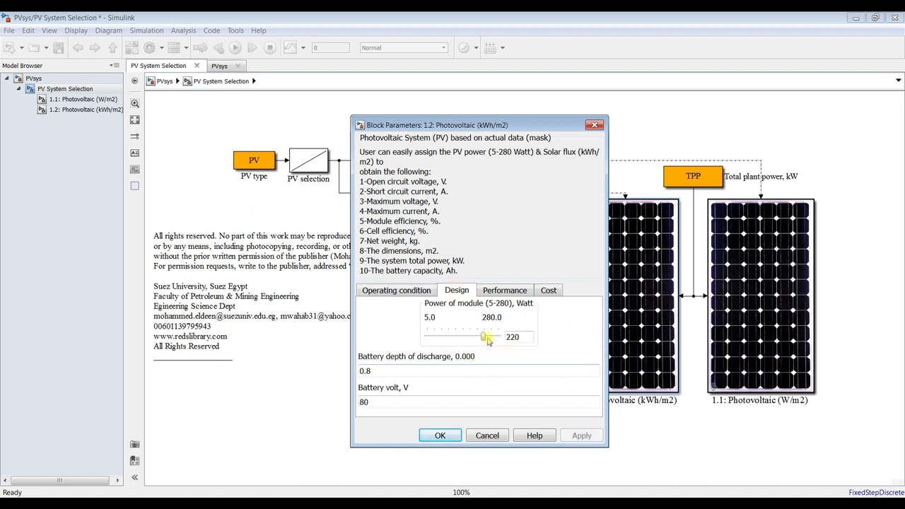
pyautogui.click(506, 291)
pyautogui.click(558, 292)
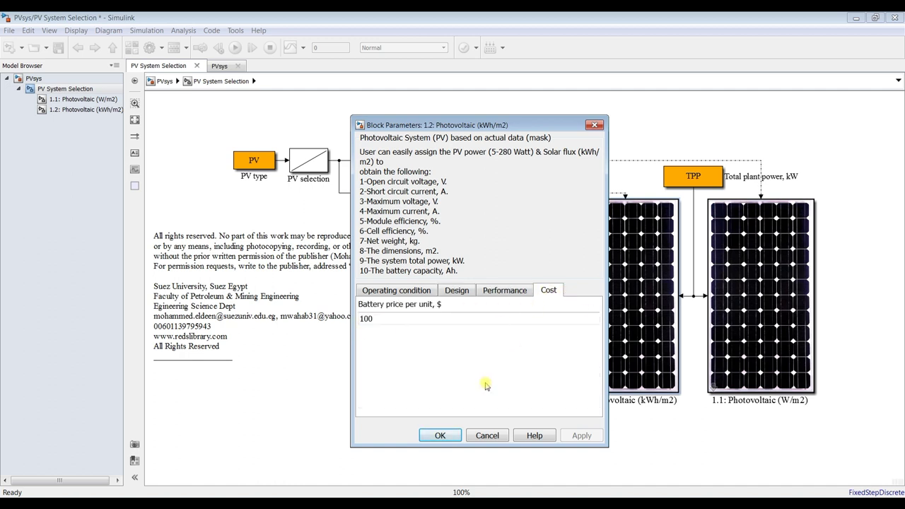
pyautogui.click(439, 434)
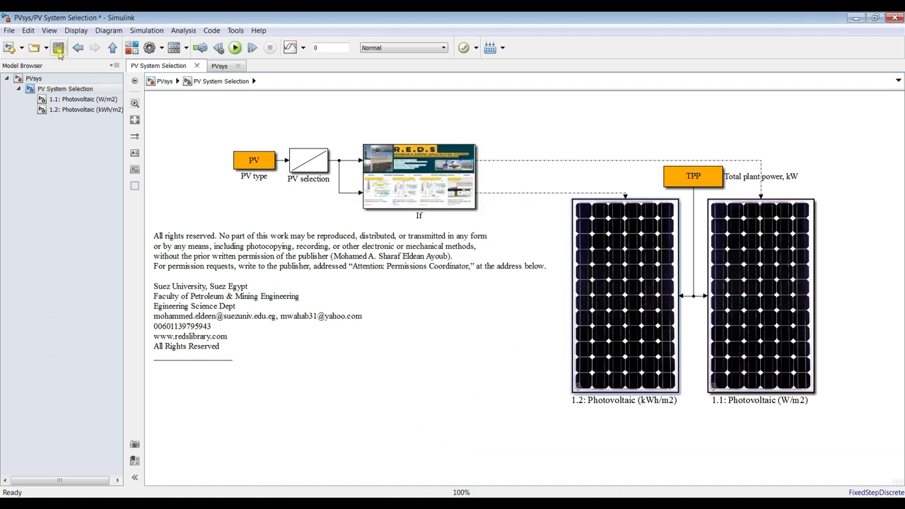
# - Open the 1.2: Photovoltaic (kWh/m2) subsystem and run the simulation
pyautogui.click(78, 109)
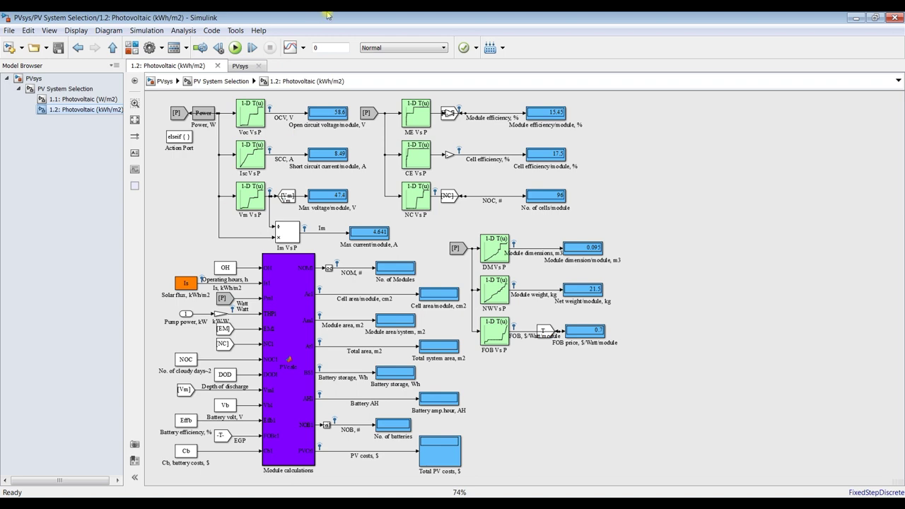
pyautogui.click(235, 48)
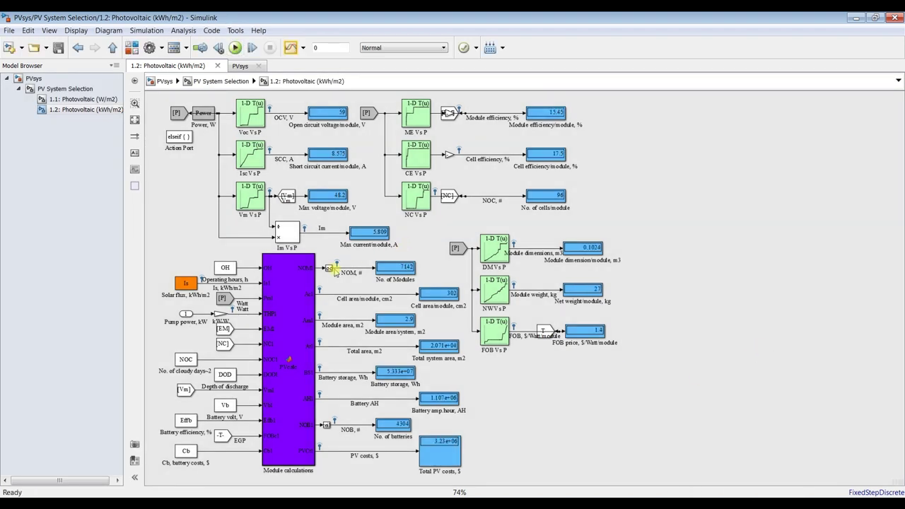
# - Examine the displayed results for module count, areas, battery storage, battery count, PV costs, voltages, currents and efficiencies
pyautogui.scroll(5, 301, 291)
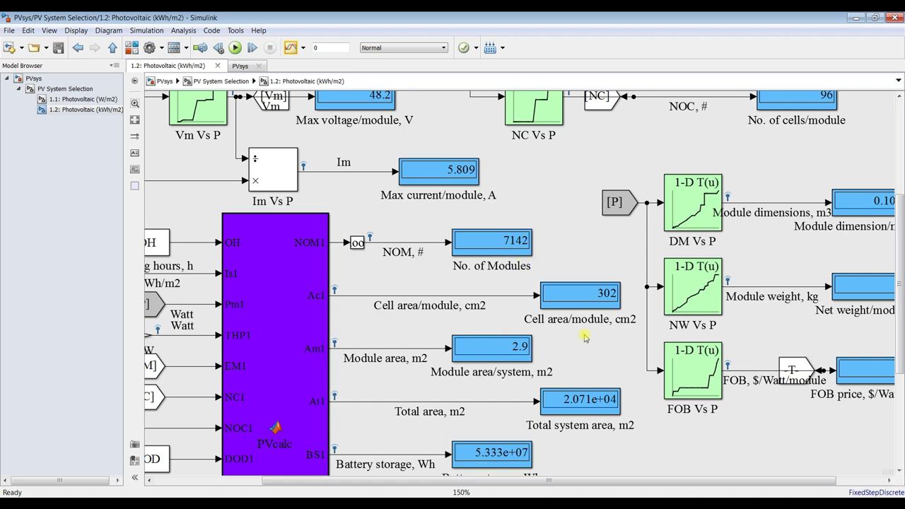
pyautogui.moveTo(901, 241); pyautogui.dragTo(882, 299)
pyautogui.scroll(3, 661, 276)
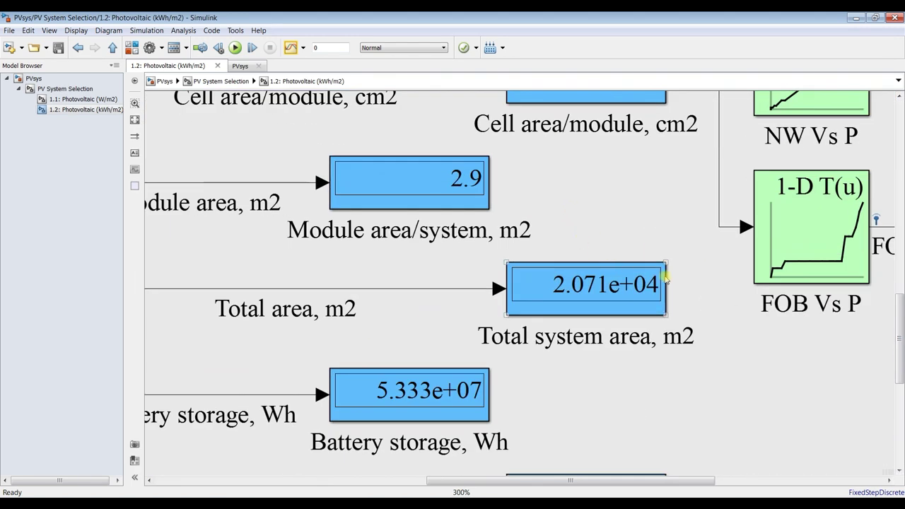
pyautogui.scroll(-2, 555, 282)
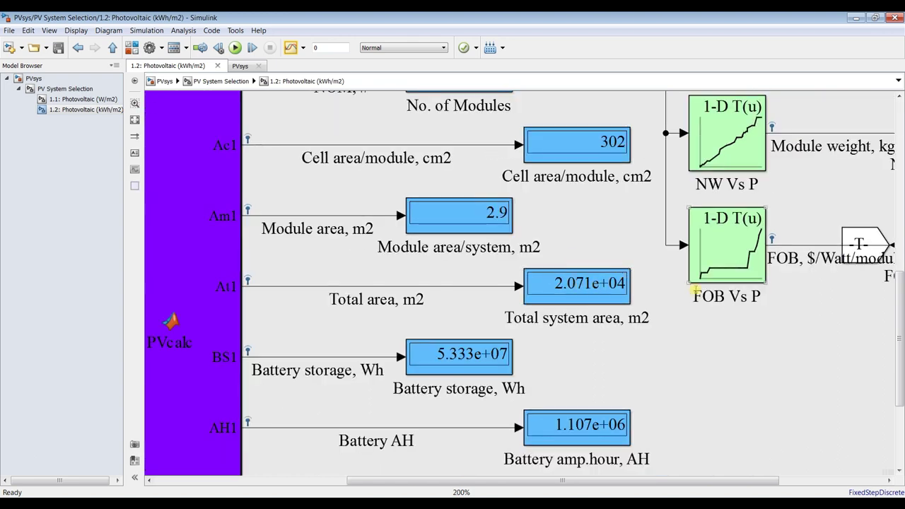
pyautogui.scroll(-1, 574, 283)
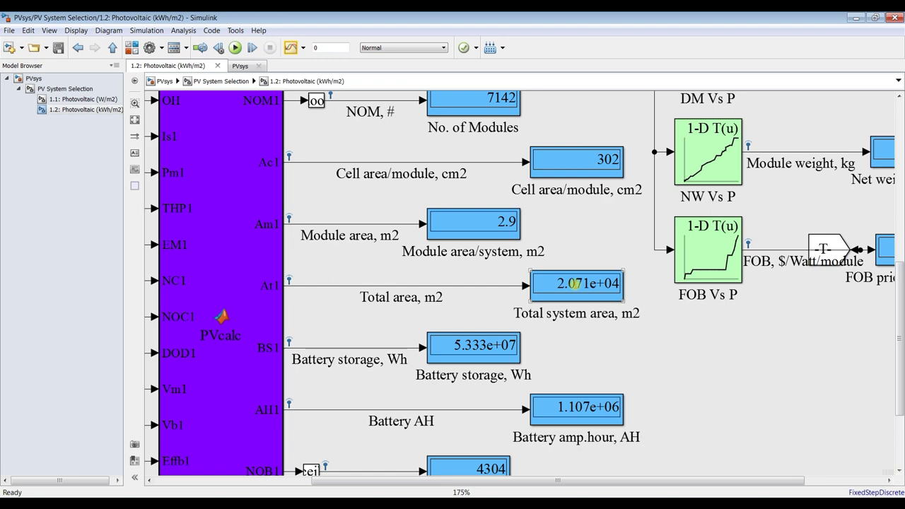
pyautogui.scroll(-1, 574, 283)
pyautogui.scroll(-1, 574, 283)
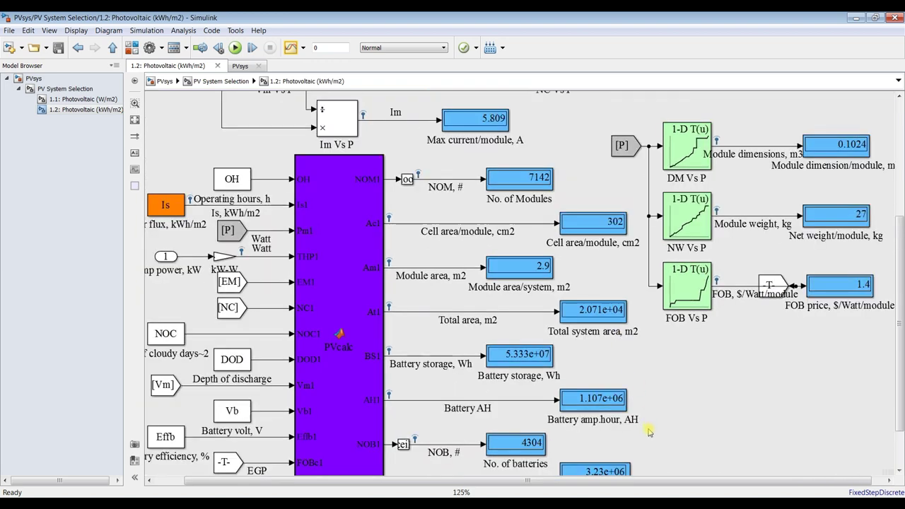
pyautogui.moveTo(901, 312); pyautogui.dragTo(902, 345)
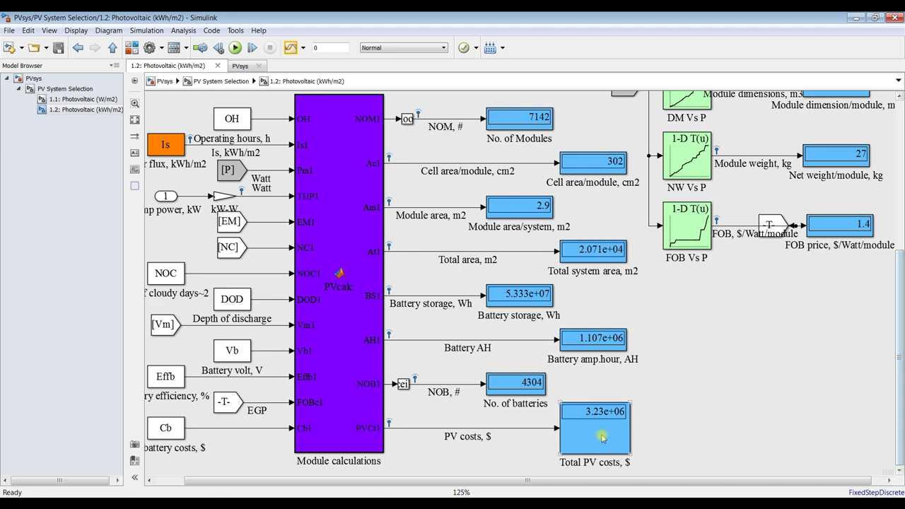
pyautogui.moveTo(900, 367); pyautogui.dragTo(902, 191)
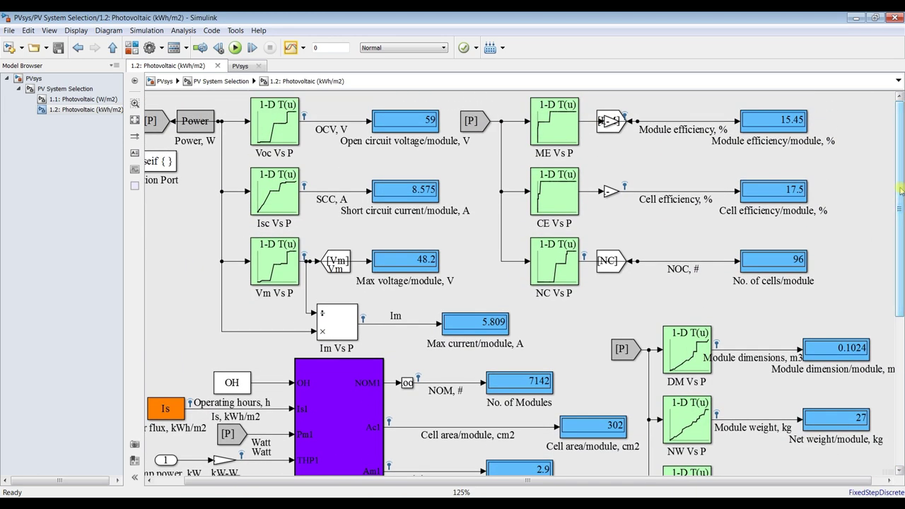